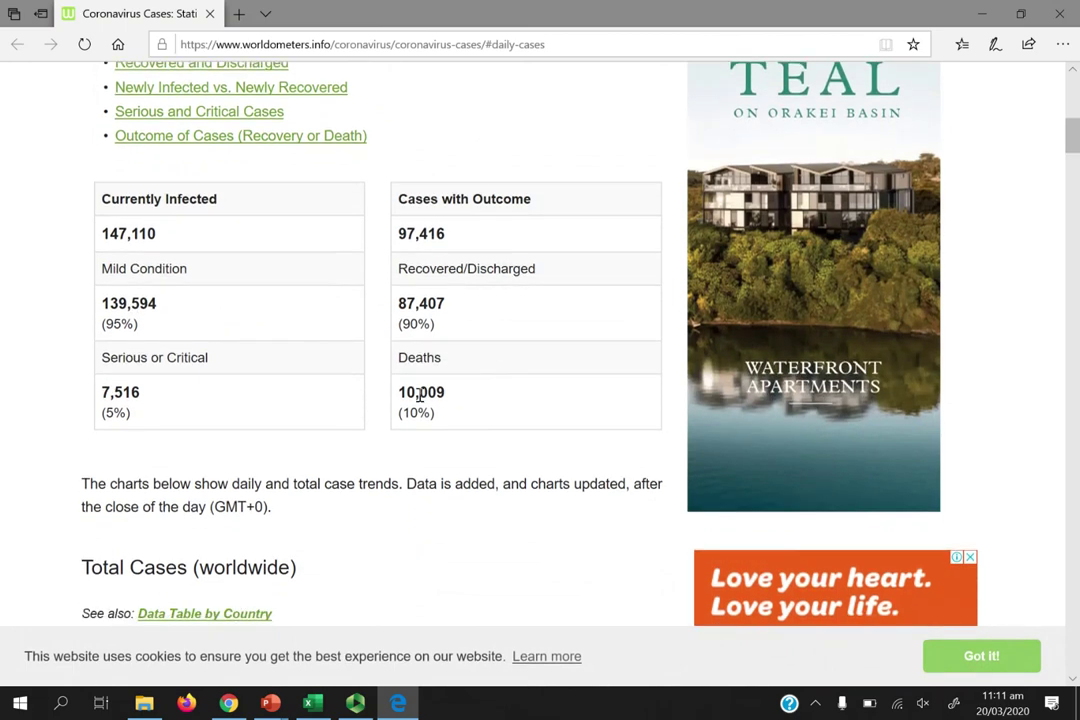
Step: Review Worldometer's charts down to Total Cases outside of China, then bring back PowerPoint's slide show
{"action": "scroll", "coordinate": [492, 416], "scroll_direction": "down", "scroll_amount": 3}
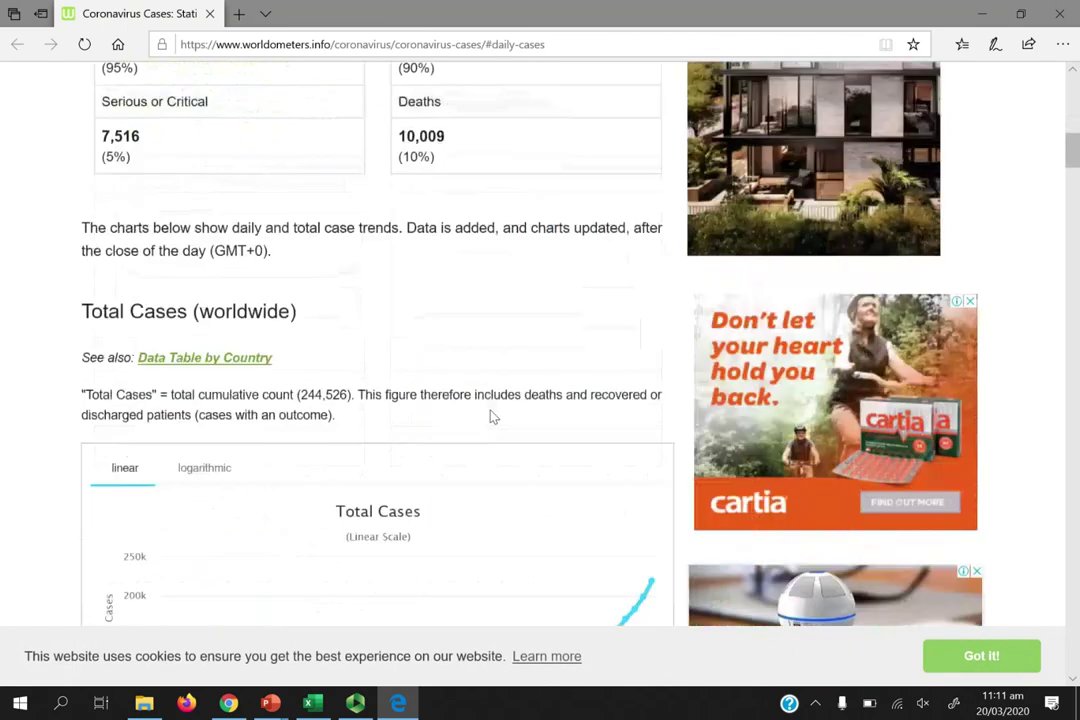
{"action": "scroll", "coordinate": [492, 416], "scroll_direction": "down", "scroll_amount": 3}
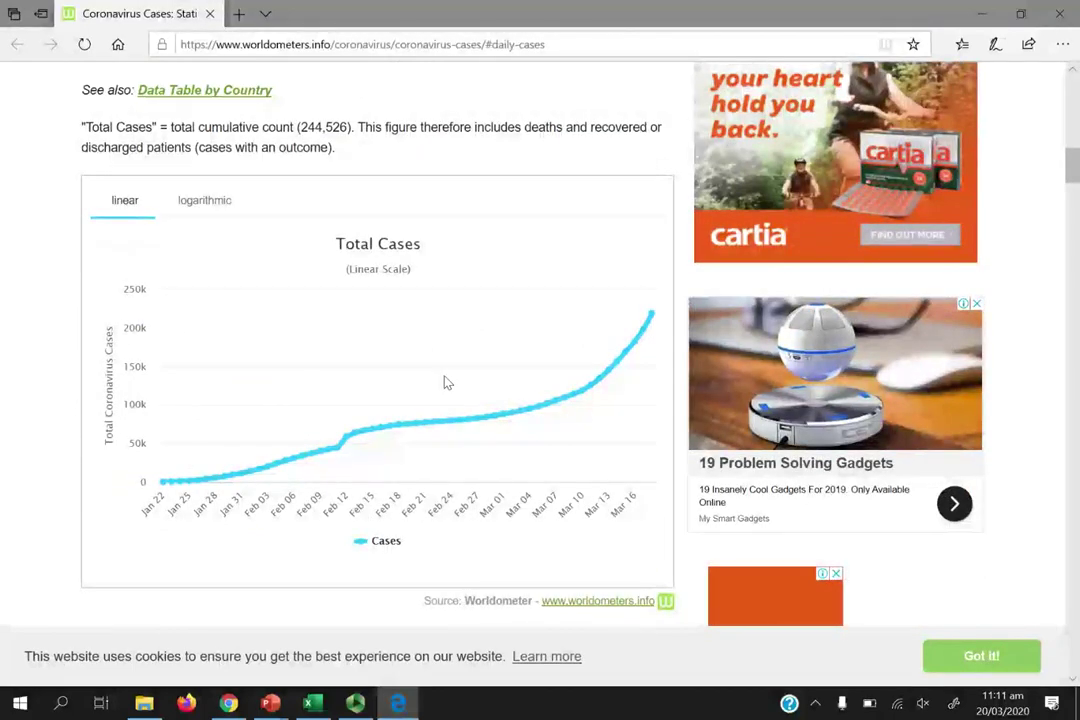
{"action": "scroll", "coordinate": [447, 383], "scroll_direction": "down", "scroll_amount": 6}
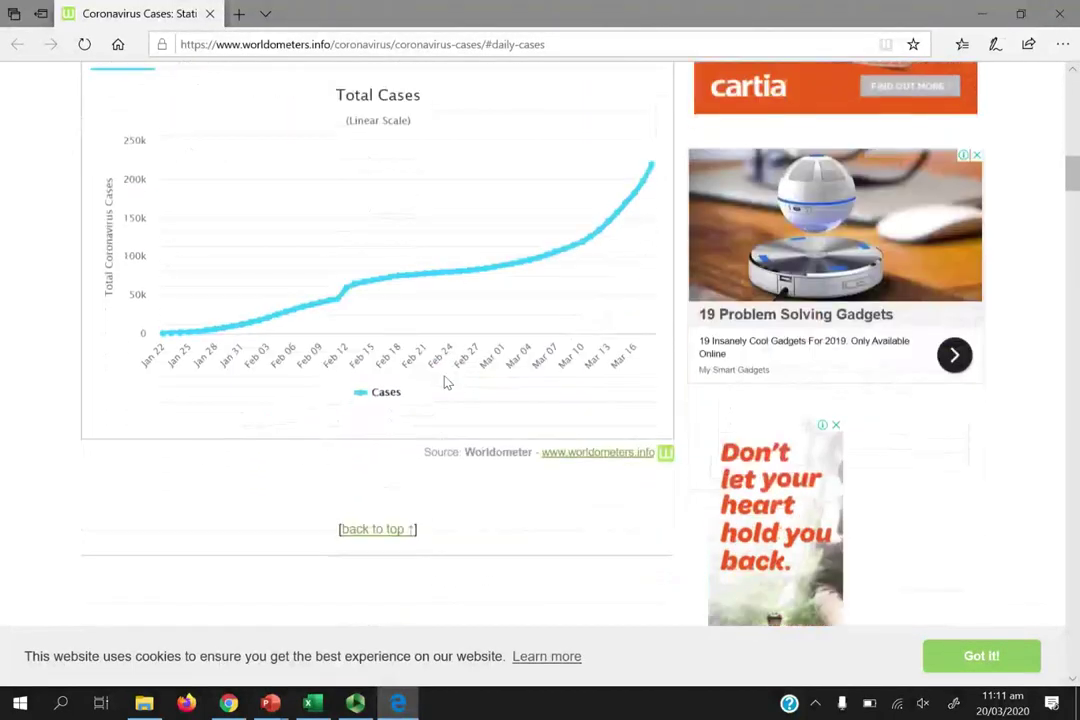
{"action": "scroll", "coordinate": [447, 383], "scroll_direction": "down", "scroll_amount": 1}
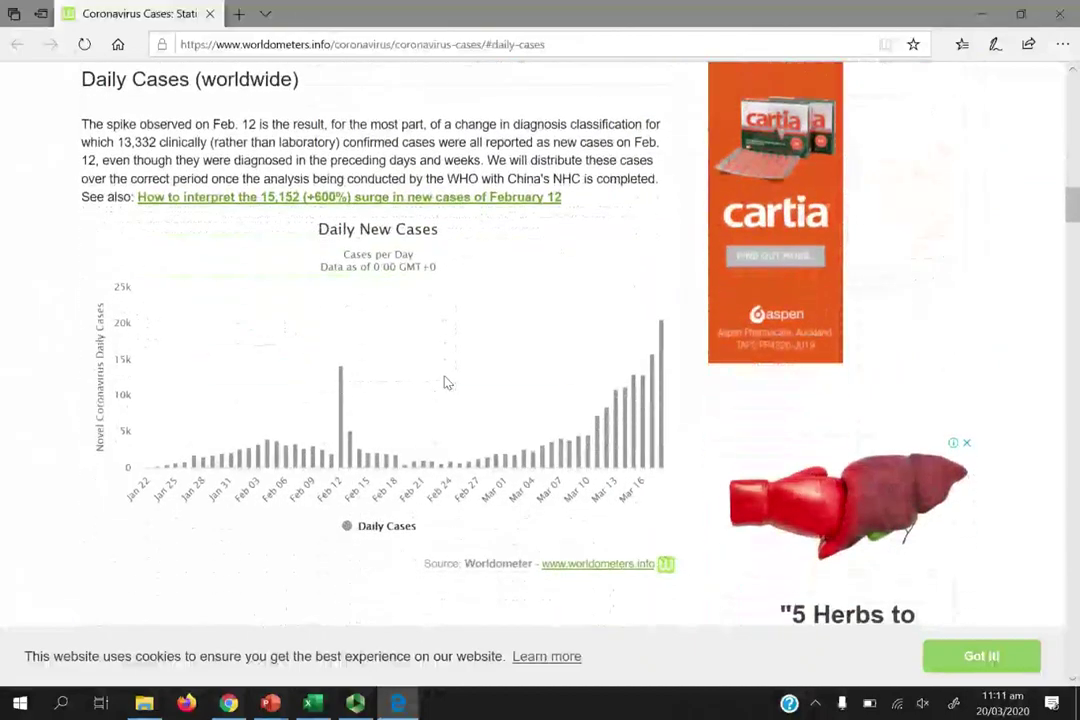
{"action": "scroll", "coordinate": [447, 383], "scroll_direction": "down", "scroll_amount": 4}
{"action": "scroll", "coordinate": [447, 383], "scroll_direction": "down", "scroll_amount": 4}
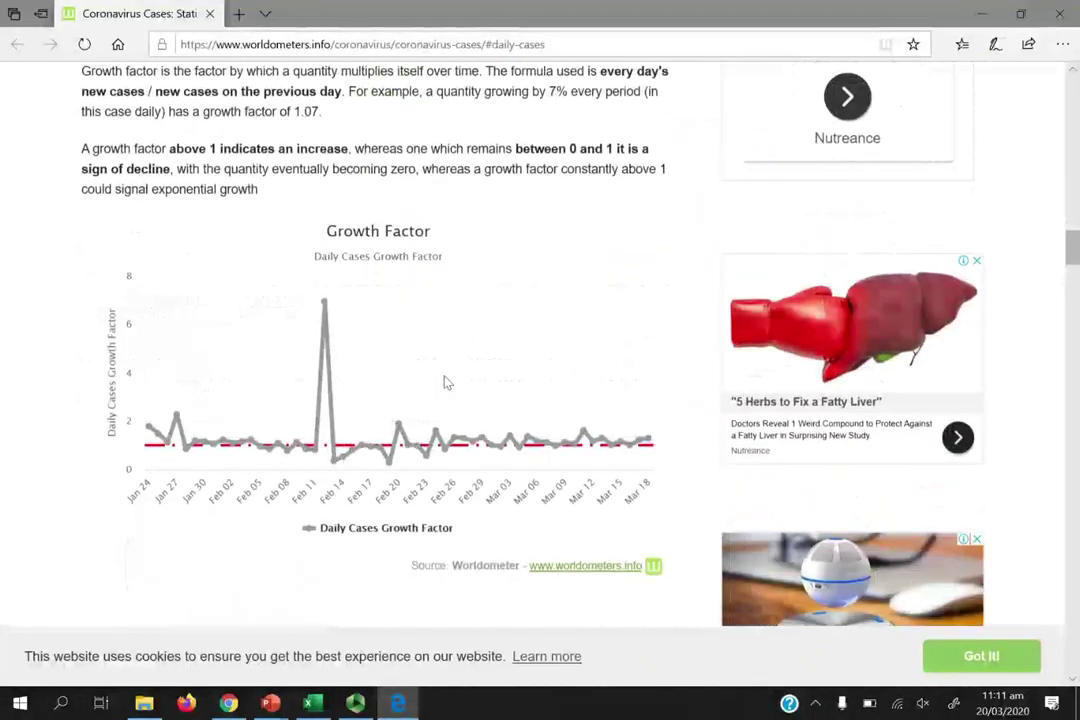
{"action": "scroll", "coordinate": [447, 383], "scroll_direction": "down", "scroll_amount": 1}
{"action": "scroll", "coordinate": [447, 383], "scroll_direction": "down", "scroll_amount": 5}
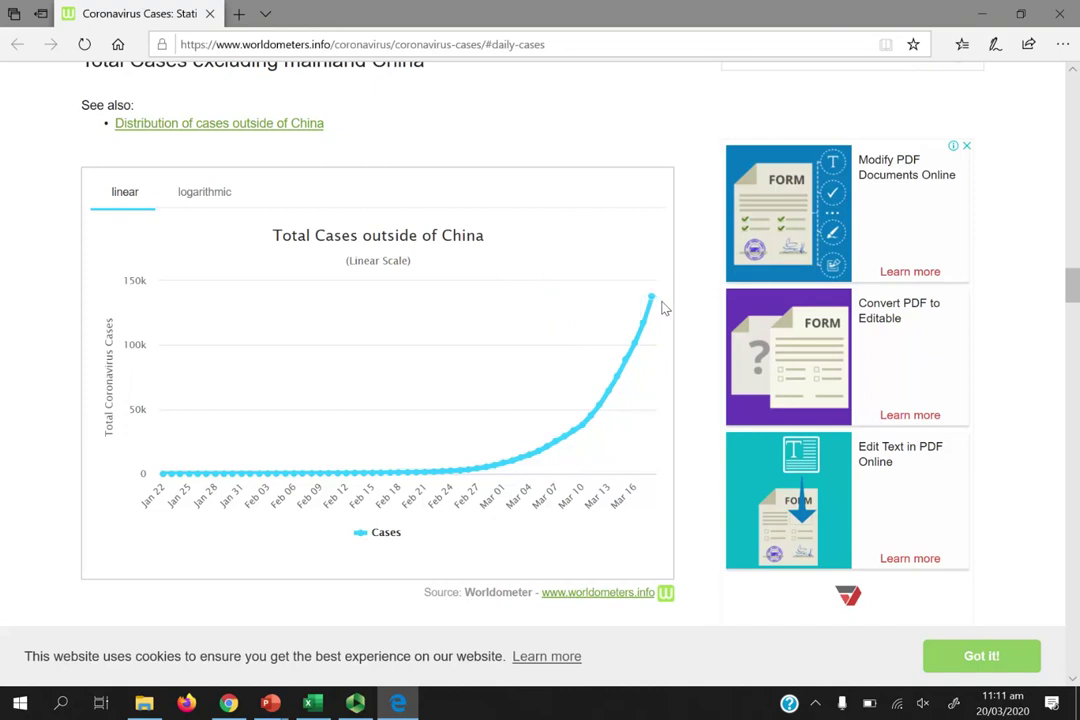
{"action": "mouse_move", "coordinate": [657, 301]}
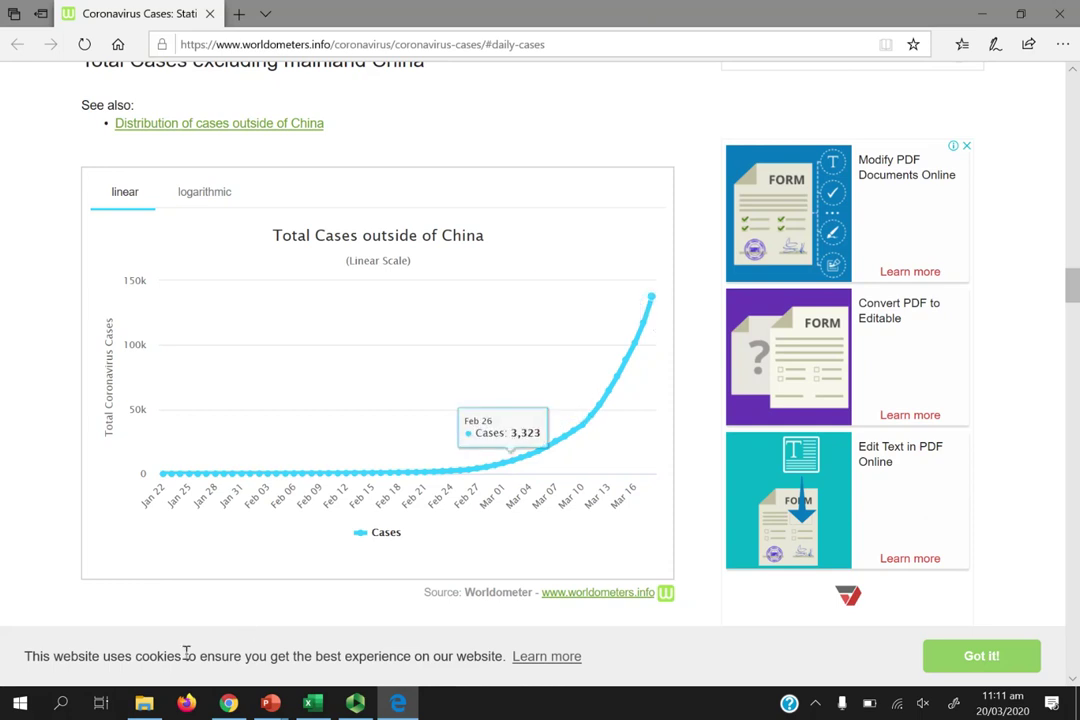
{"action": "left_click", "coordinate": [272, 701]}
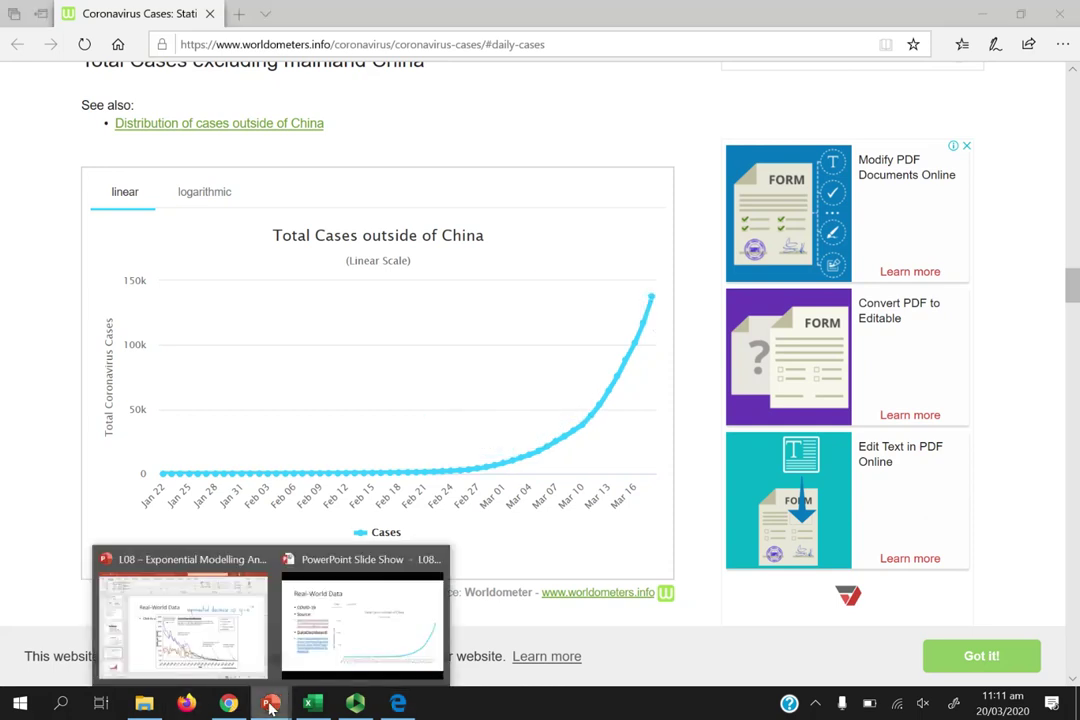
Step: From the slide show, open the DataDashboard link to the Johns Hopkins COVID-19 dashboard
{"action": "left_click", "coordinate": [362, 620]}
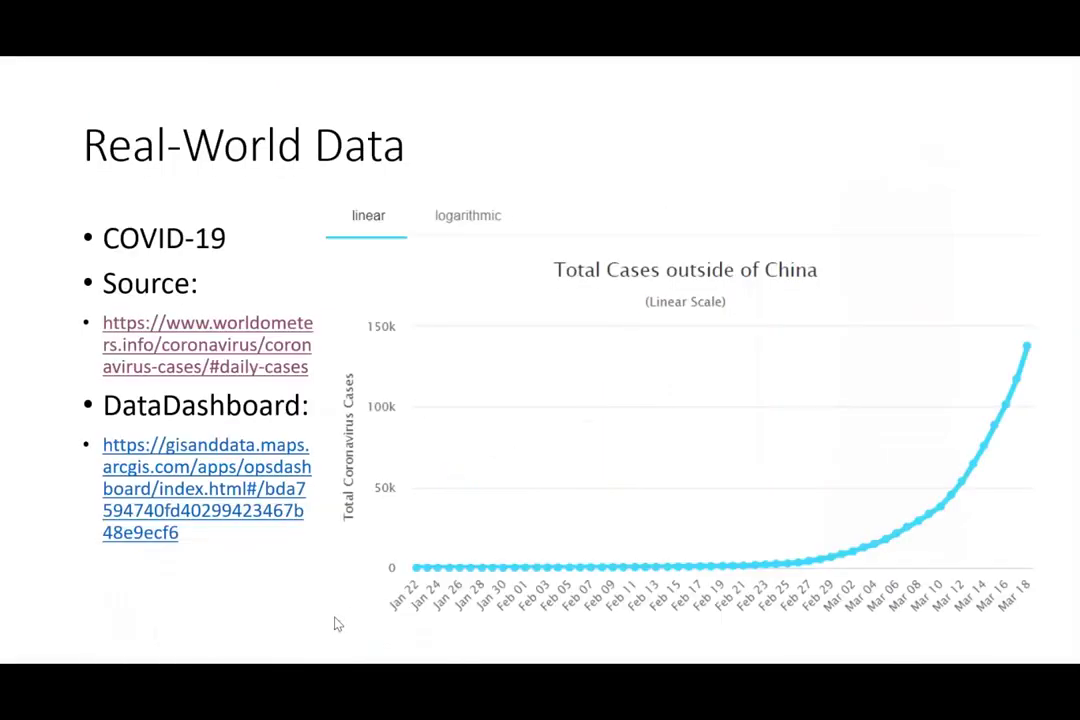
{"action": "left_click", "coordinate": [194, 484]}
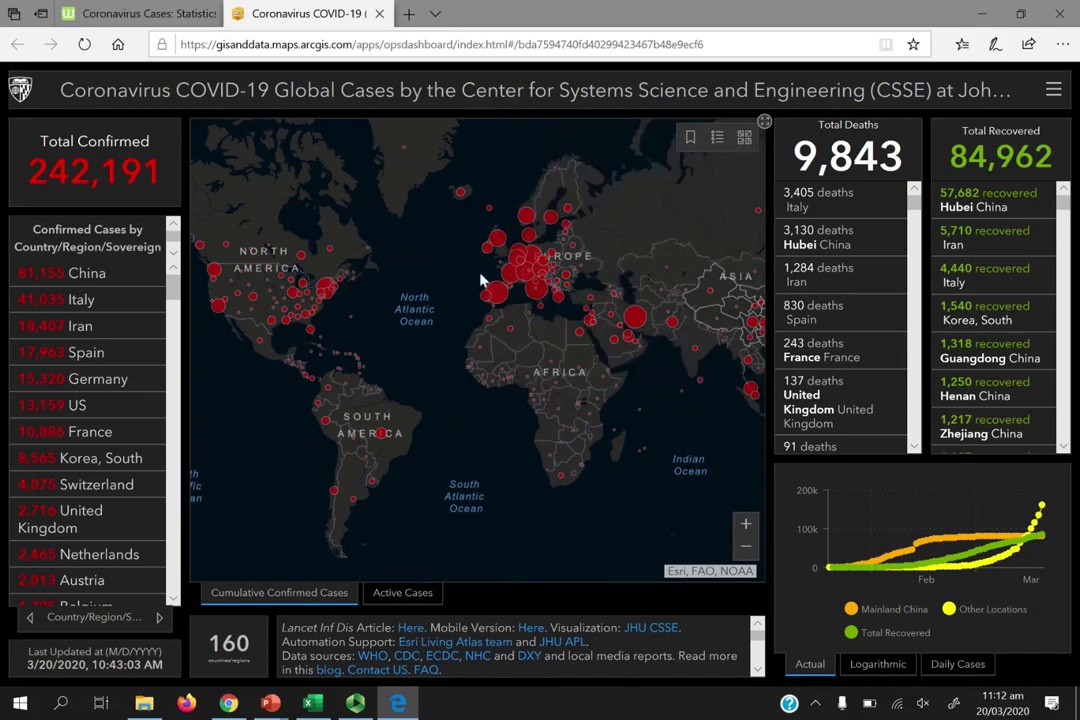
Step: Pan the dashboard map east and zoom in two levels to centre on Australia
{"action": "key", "text": "Right"}
{"action": "key", "text": "Right"}
{"action": "key", "text": "Right"}
{"action": "key", "text": "Down"}
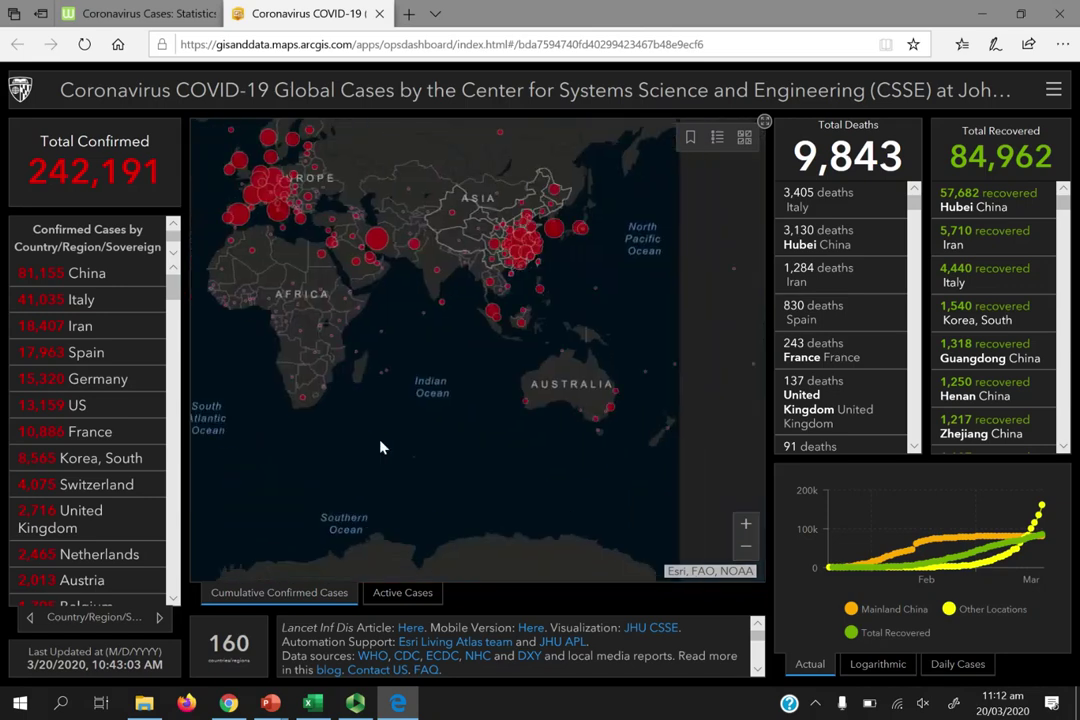
{"action": "key", "text": "Right"}
{"action": "key", "text": "Right"}
{"action": "key", "text": "Up"}
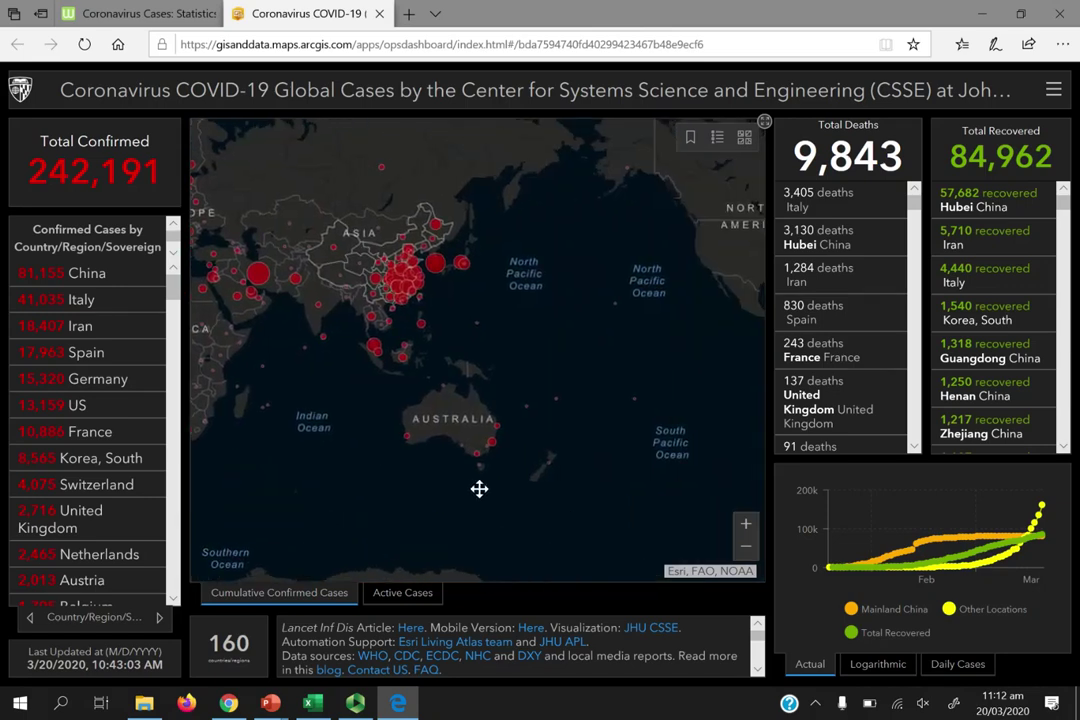
{"action": "left_click", "coordinate": [745, 523]}
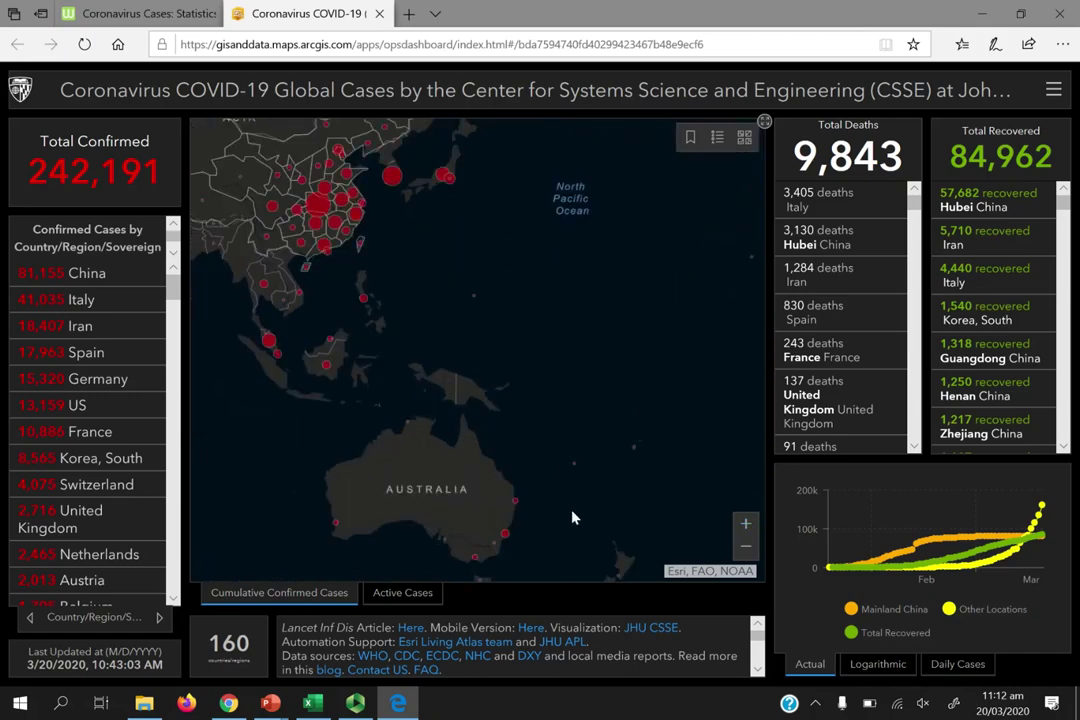
{"action": "left_click_drag", "start_coordinate": [586, 457], "coordinate": [581, 371]}
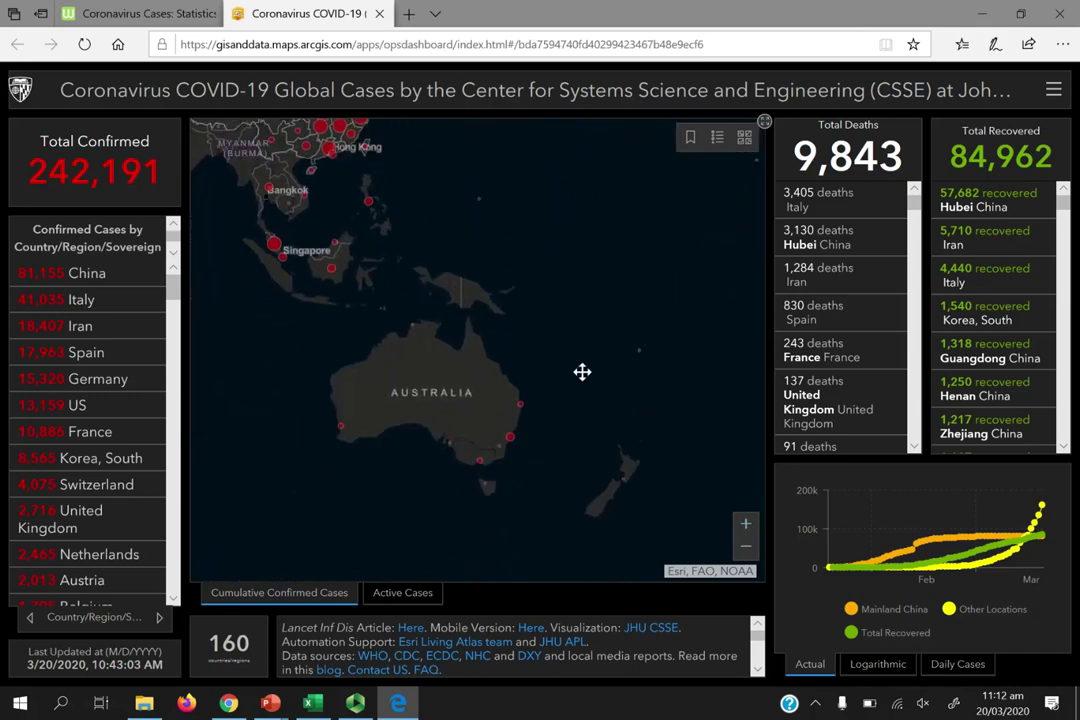
{"action": "left_click", "coordinate": [746, 523]}
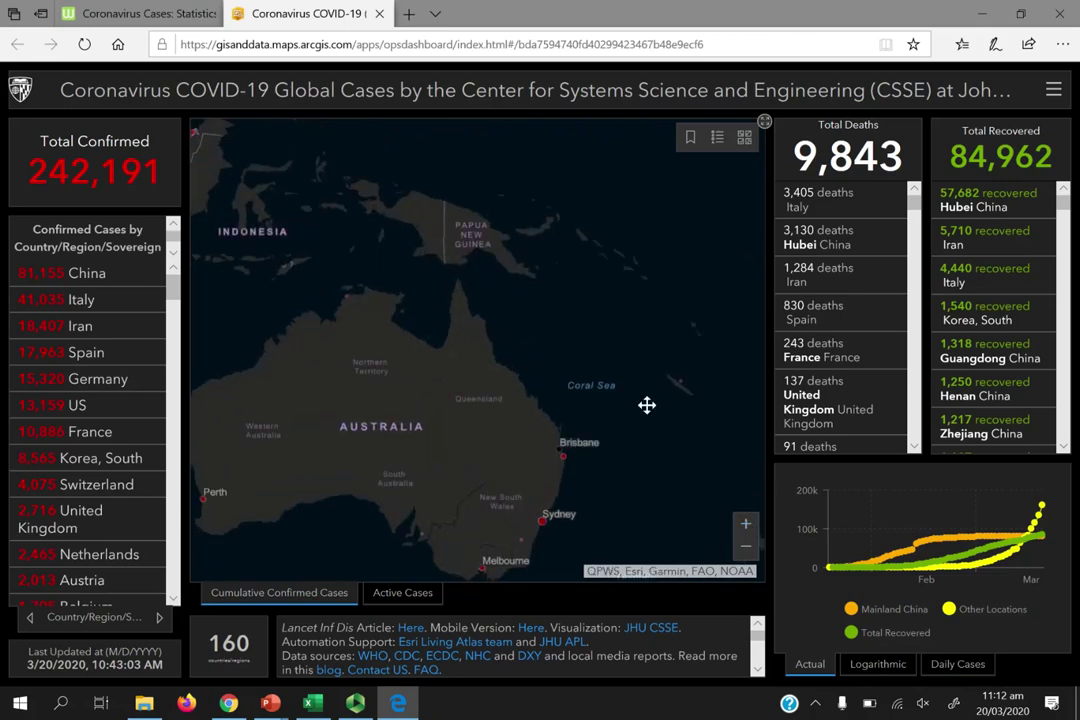
{"action": "left_click_drag", "start_coordinate": [629, 490], "coordinate": [579, 326]}
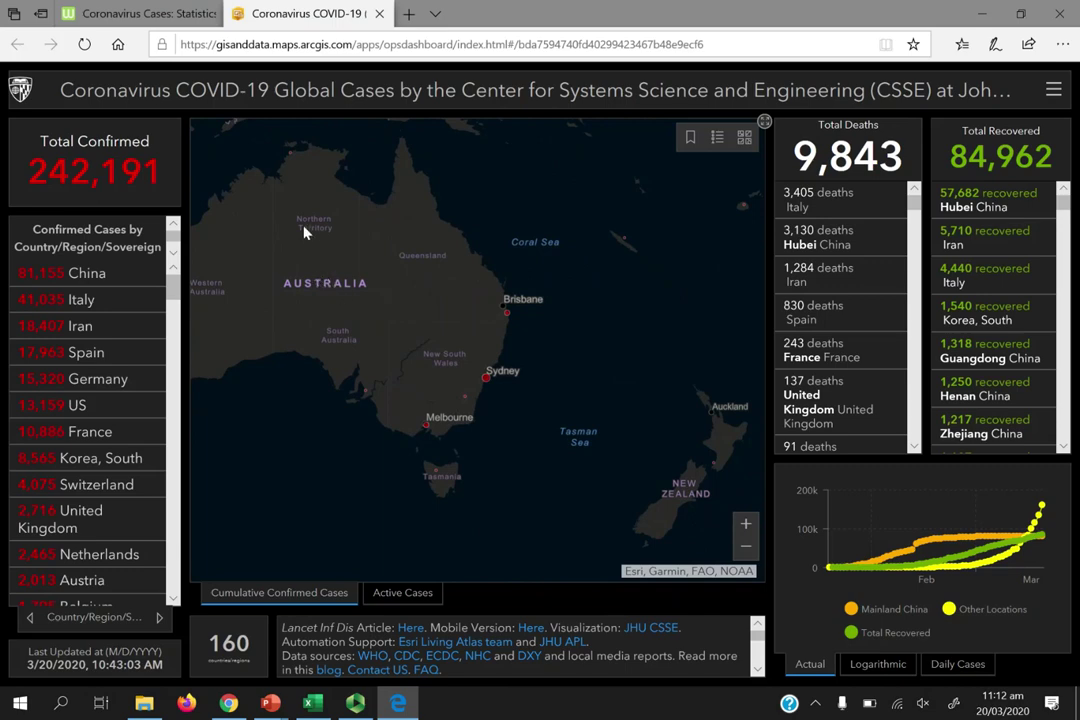
Step: Pick Australia (681 confirmed cases) from the confirmed-cases country list
{"action": "left_click_drag", "start_coordinate": [175, 292], "coordinate": [172, 337]}
{"action": "scroll", "coordinate": [165, 342], "scroll_direction": "up", "scroll_amount": 4}
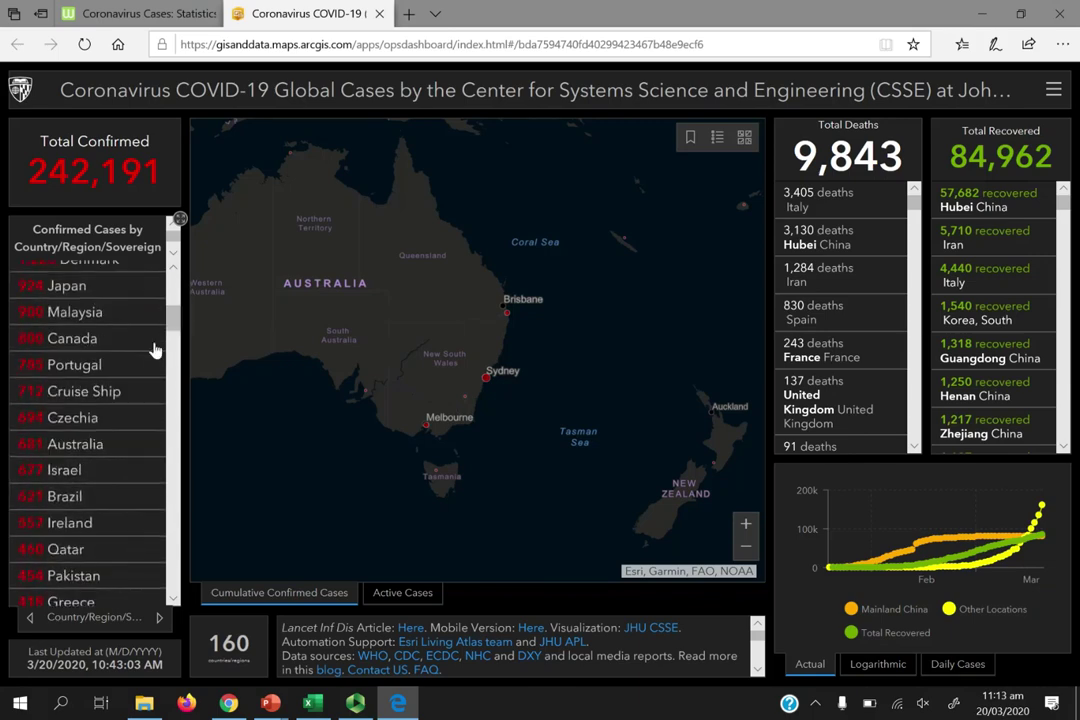
{"action": "left_click", "coordinate": [93, 447]}
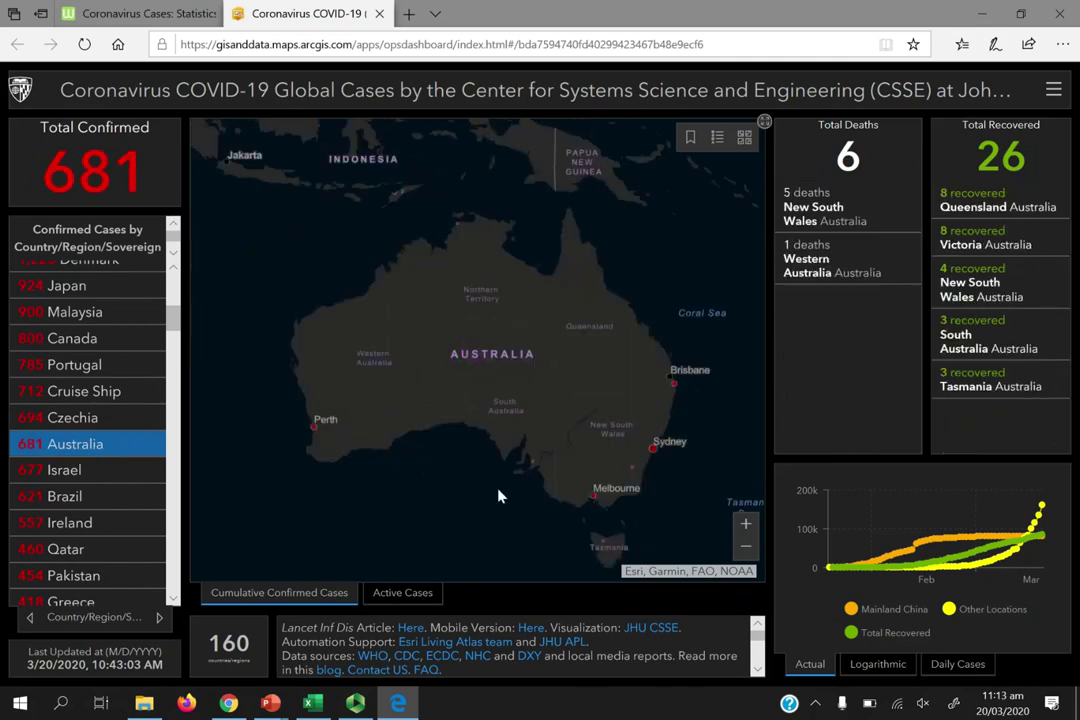
Step: Centre the map on New Zealand and filter the figures to it: 28 confirmed, 0 deaths, 0 recovered
{"action": "left_click_drag", "start_coordinate": [685, 526], "coordinate": [530, 438]}
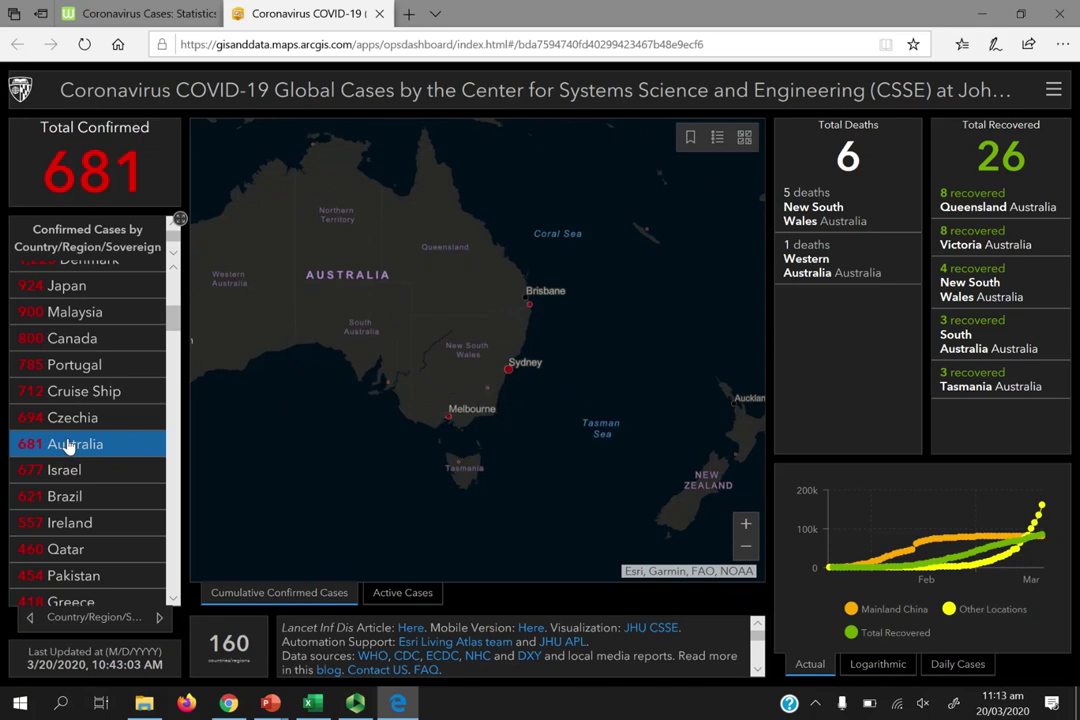
{"action": "left_click_drag", "start_coordinate": [626, 481], "coordinate": [482, 482]}
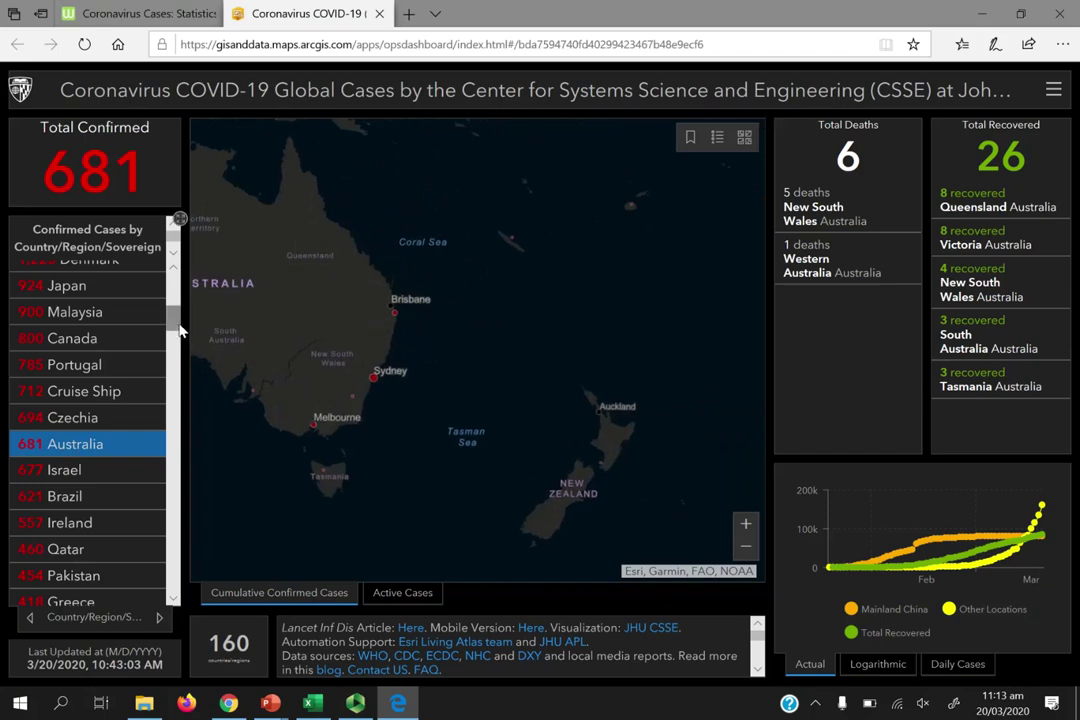
{"action": "left_click_drag", "start_coordinate": [176, 326], "coordinate": [189, 480]}
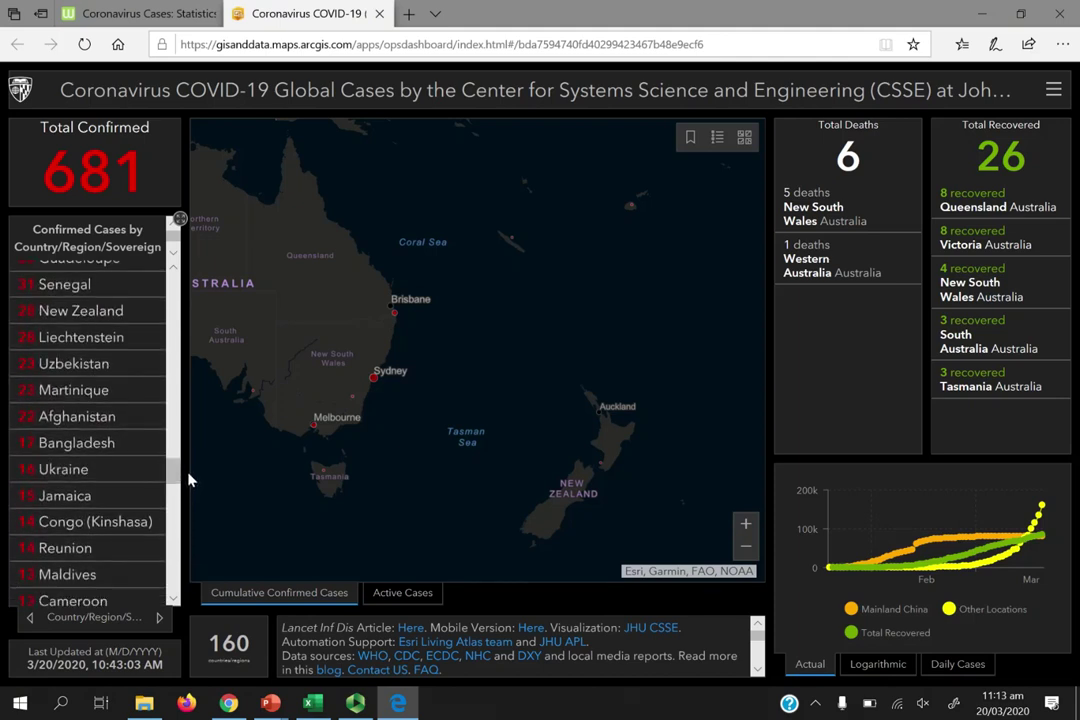
{"action": "left_click", "coordinate": [94, 316]}
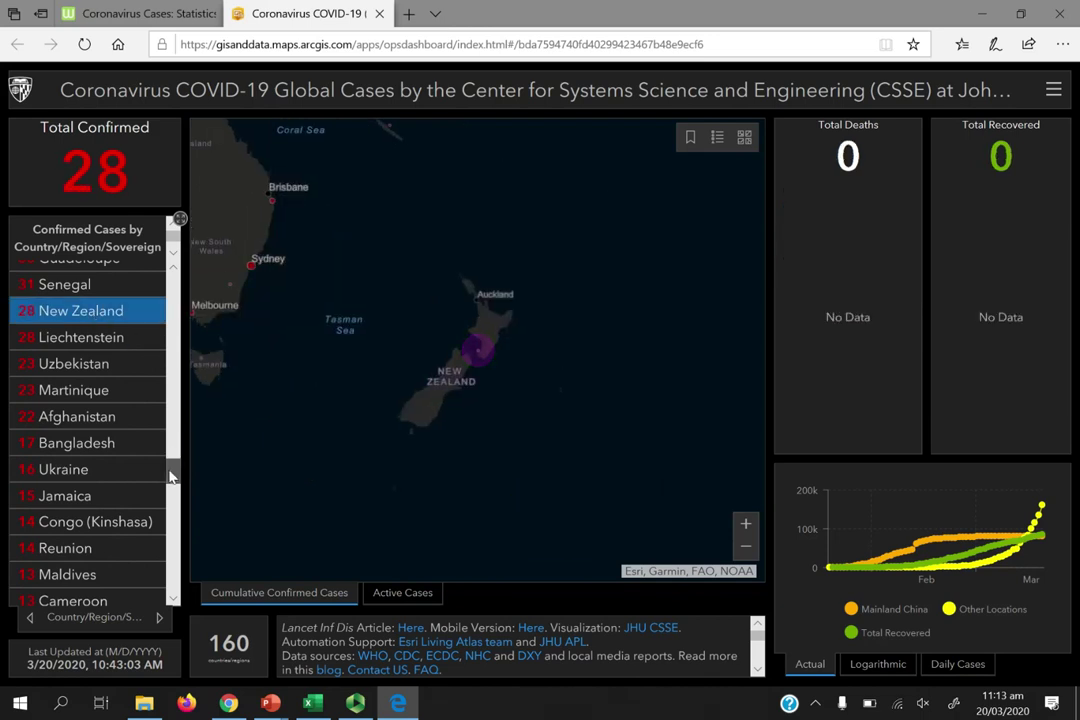
{"action": "scroll", "coordinate": [165, 440], "scroll_direction": "up", "scroll_amount": 2}
{"action": "scroll", "coordinate": [172, 467], "scroll_direction": "down", "scroll_amount": 1}
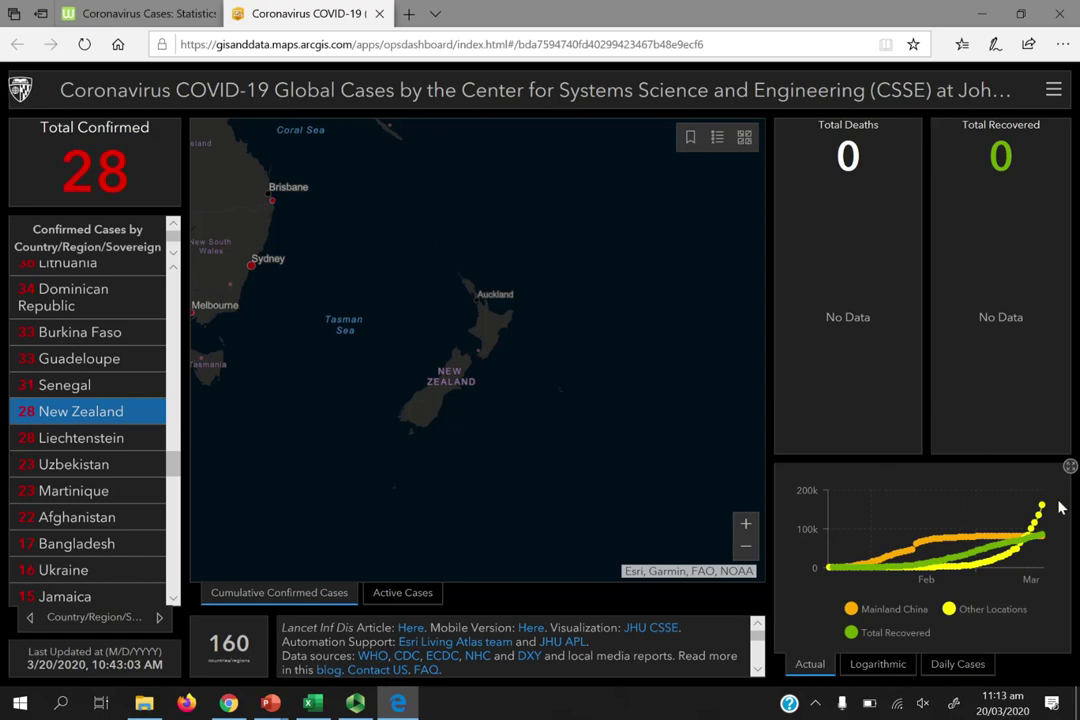
{"action": "mouse_move", "coordinate": [1042, 510]}
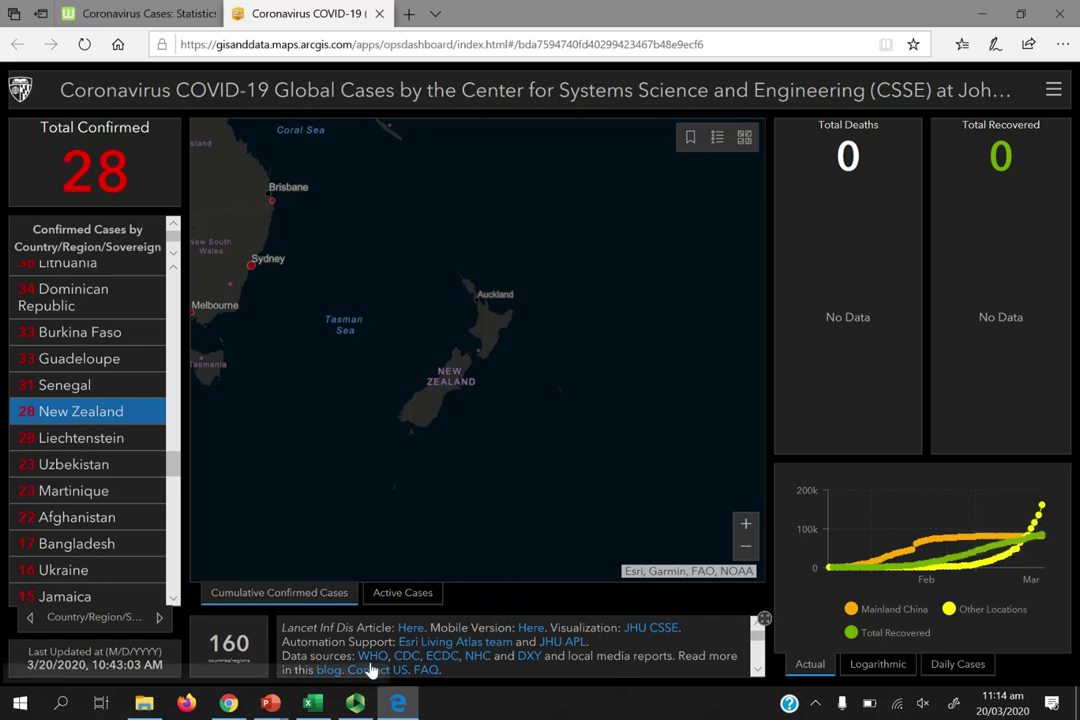
Step: Compare the workbook's Mar-19 total of 156800 in C58 with the dashboard's 161k for 3/19/20
{"action": "left_click", "coordinate": [314, 706]}
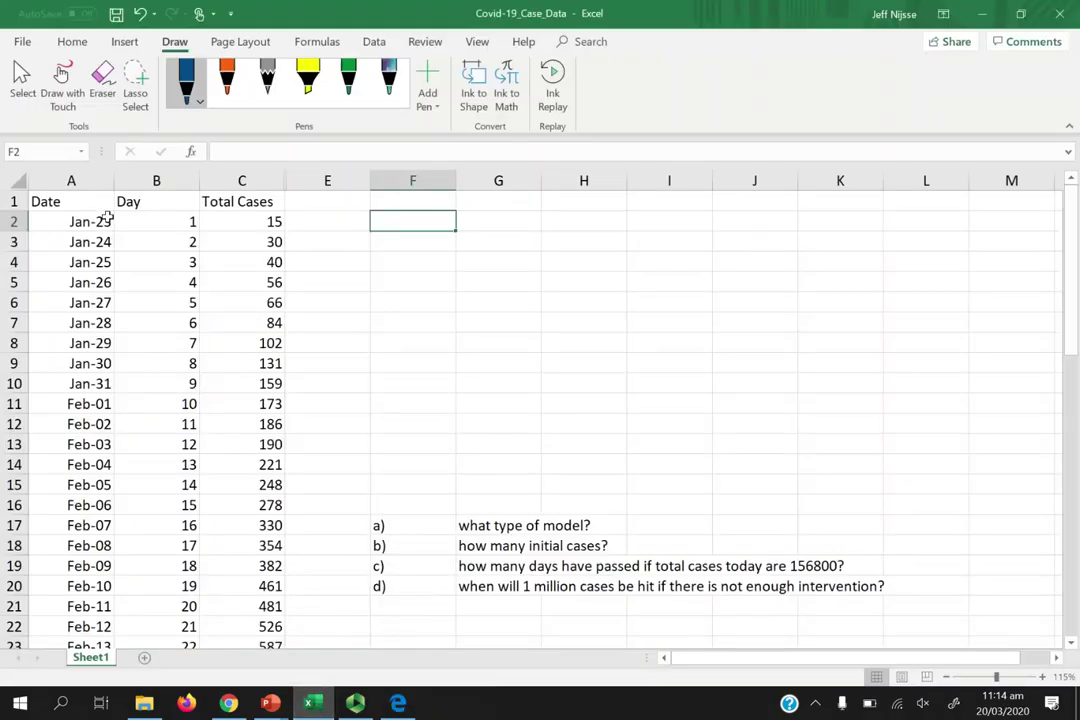
{"action": "left_click", "coordinate": [172, 222]}
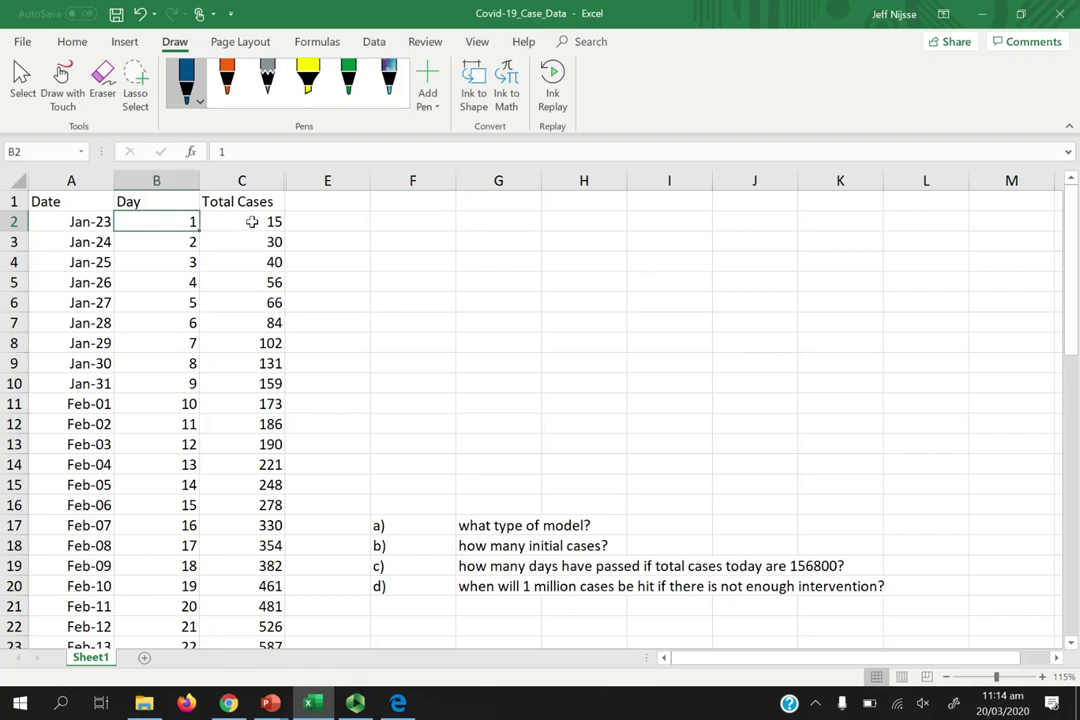
{"action": "left_click", "coordinate": [252, 222]}
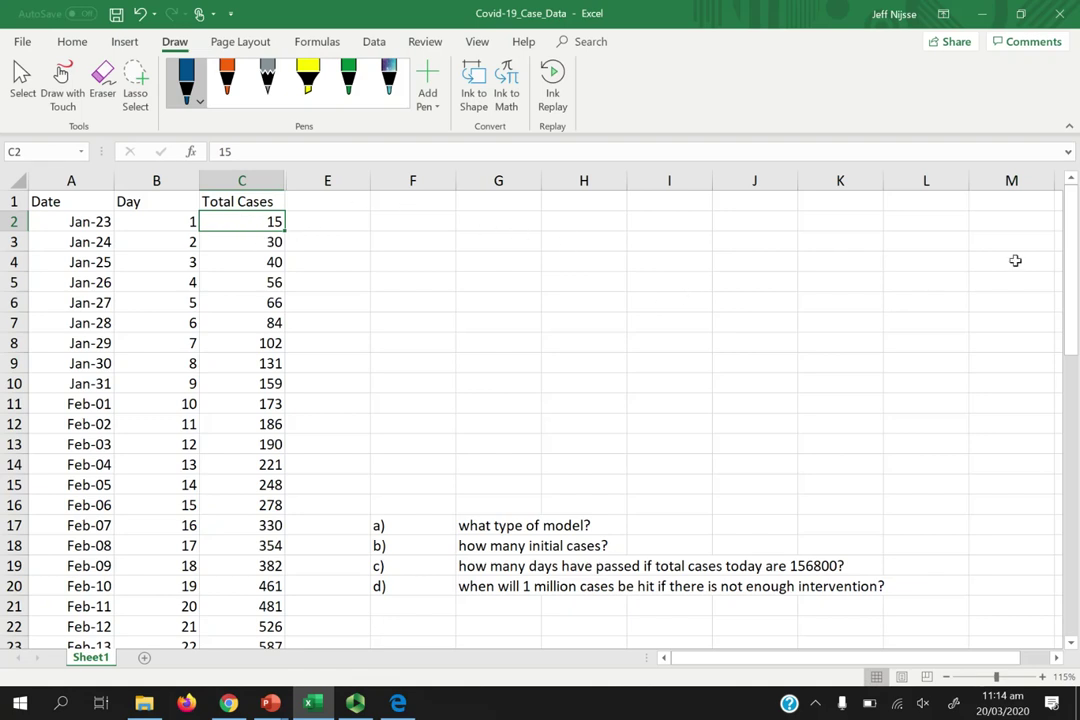
{"action": "left_click_drag", "start_coordinate": [1075, 257], "coordinate": [1060, 553]}
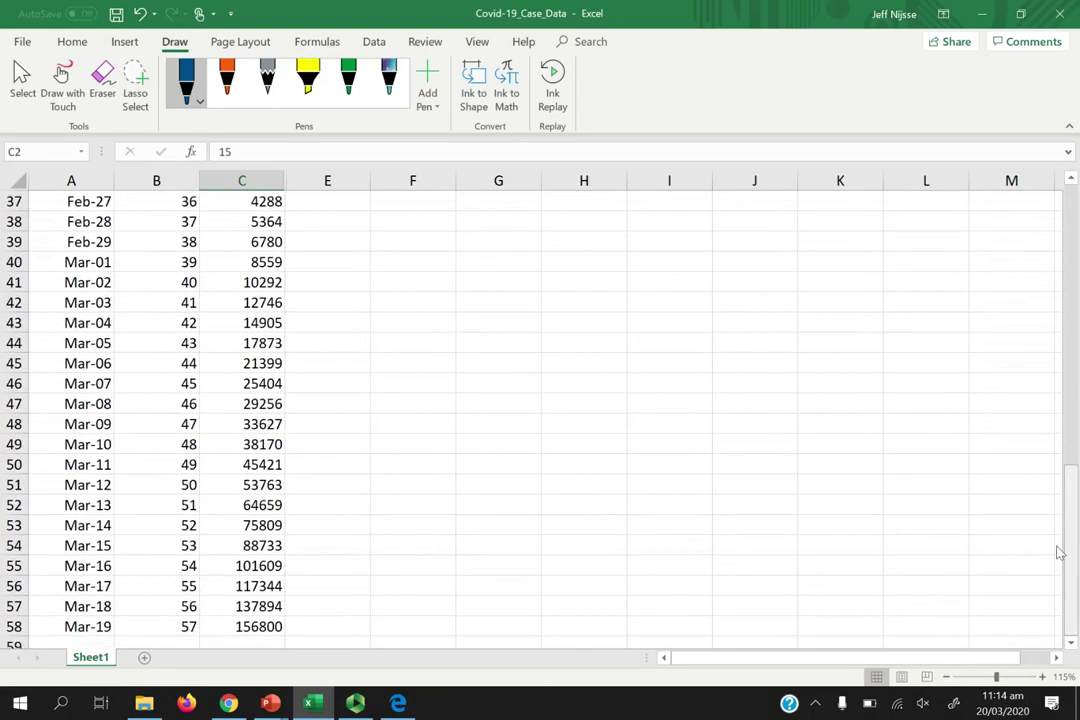
{"action": "left_click", "coordinate": [238, 626]}
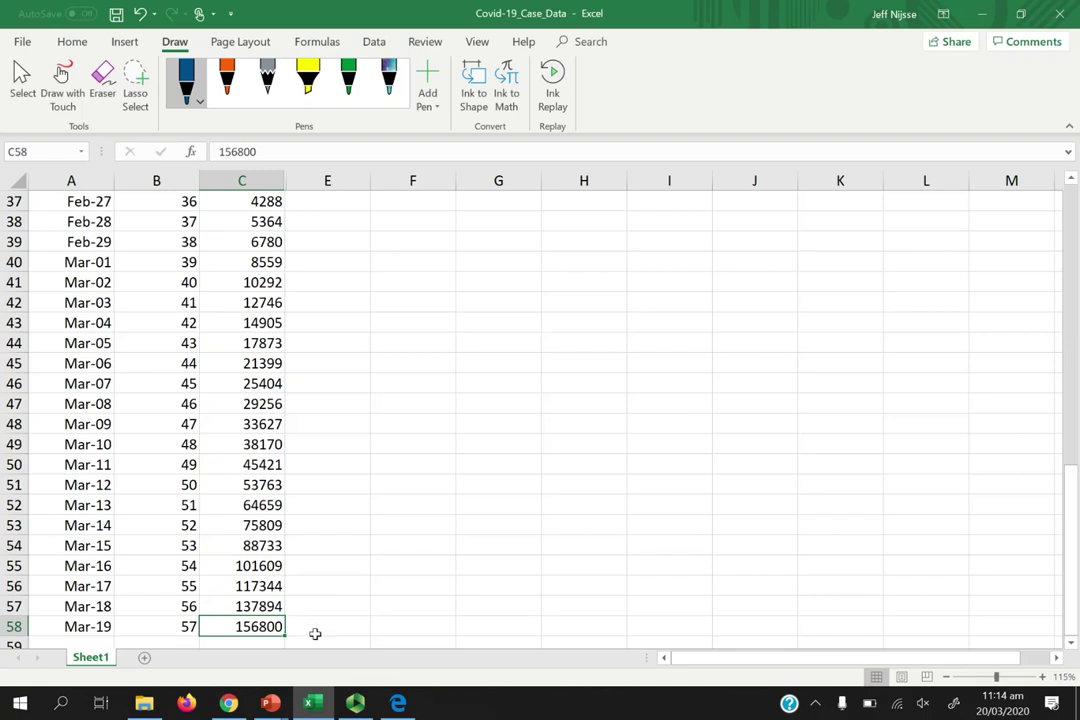
{"action": "left_click", "coordinate": [398, 704]}
{"action": "mouse_move", "coordinate": [1043, 508]}
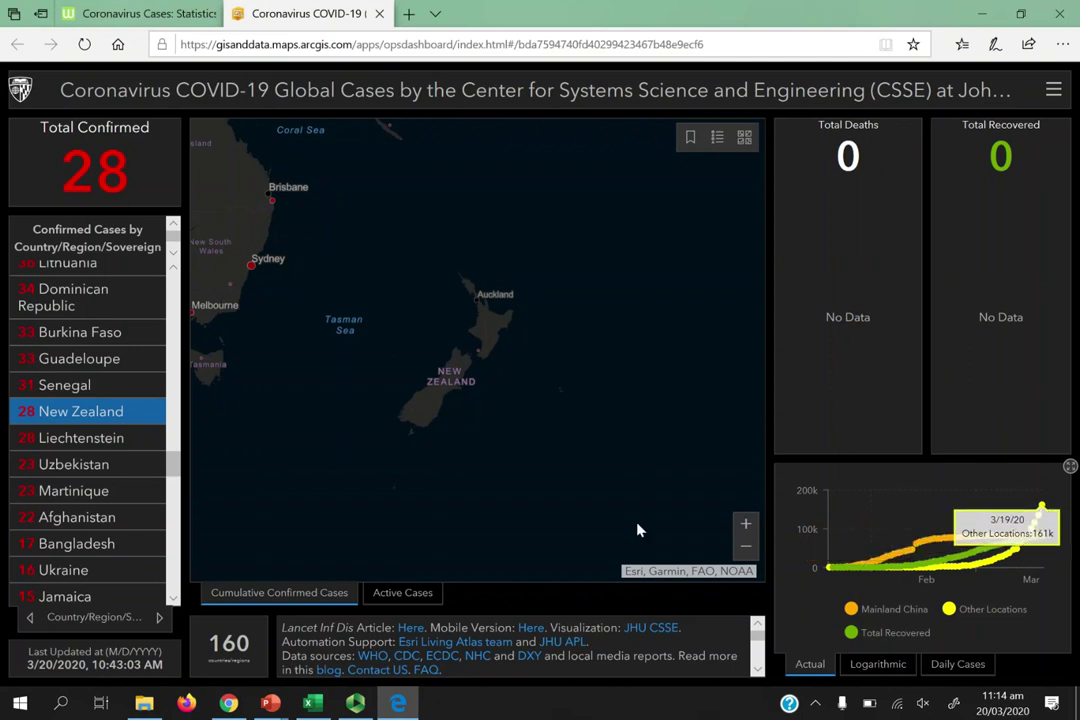
Step: Update the Mar-19 total in C58 from 156800 to 161000
{"action": "mouse_move", "coordinate": [355, 708]}
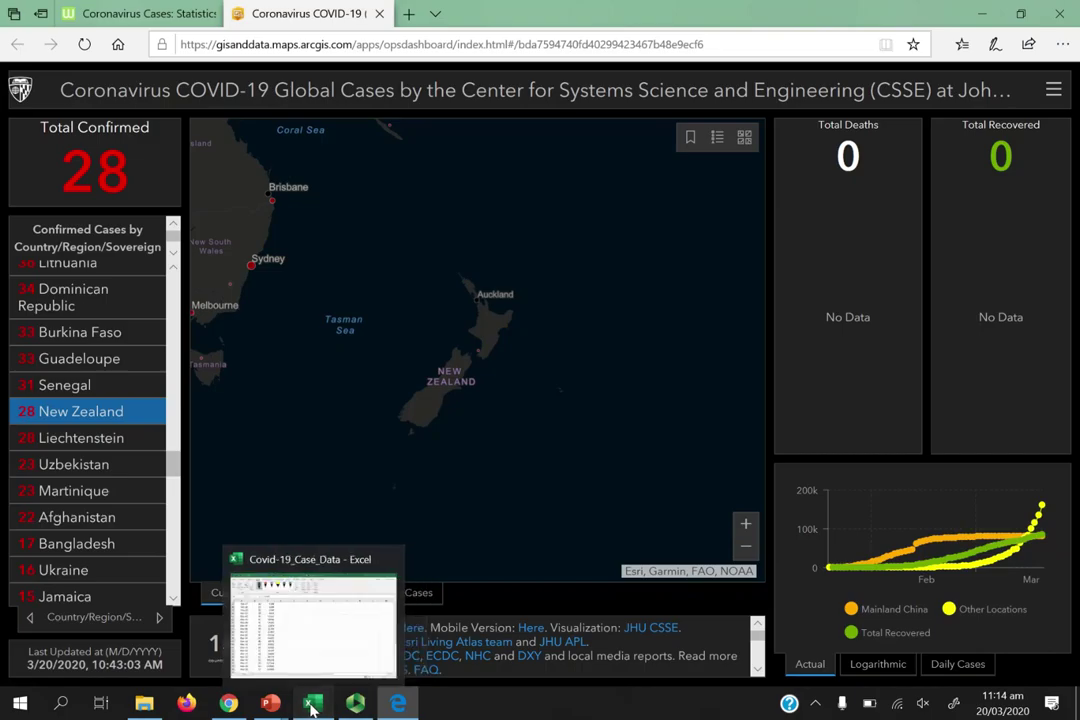
{"action": "left_click", "coordinate": [313, 706]}
{"action": "left_click", "coordinate": [311, 621]}
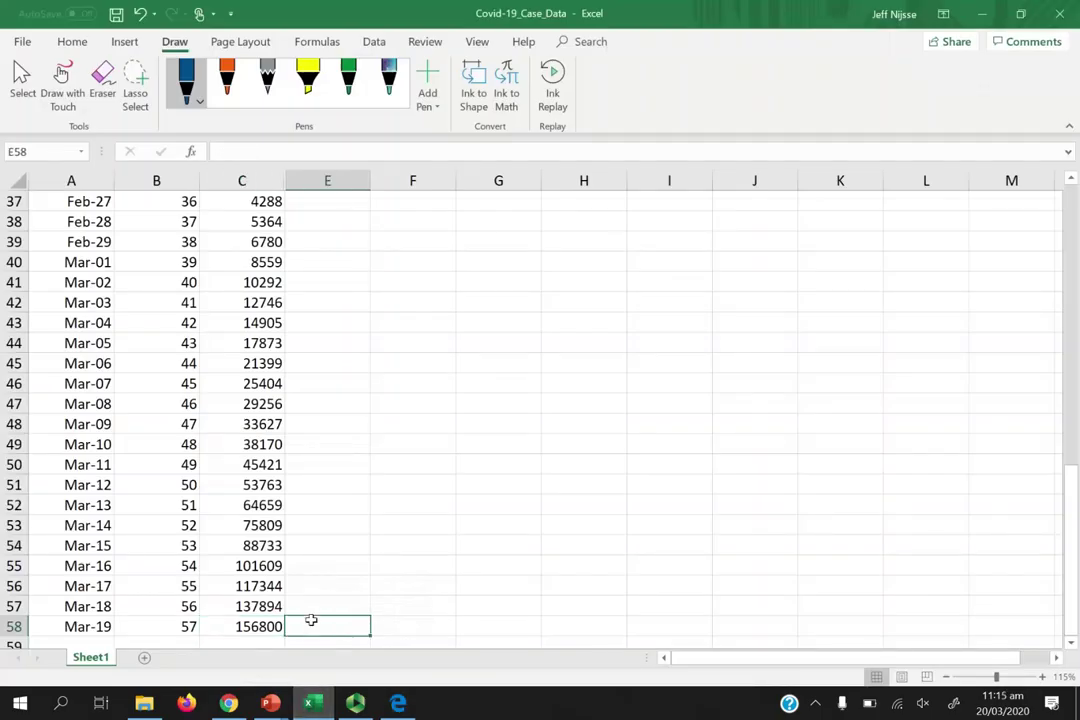
{"action": "key", "text": "Left"}
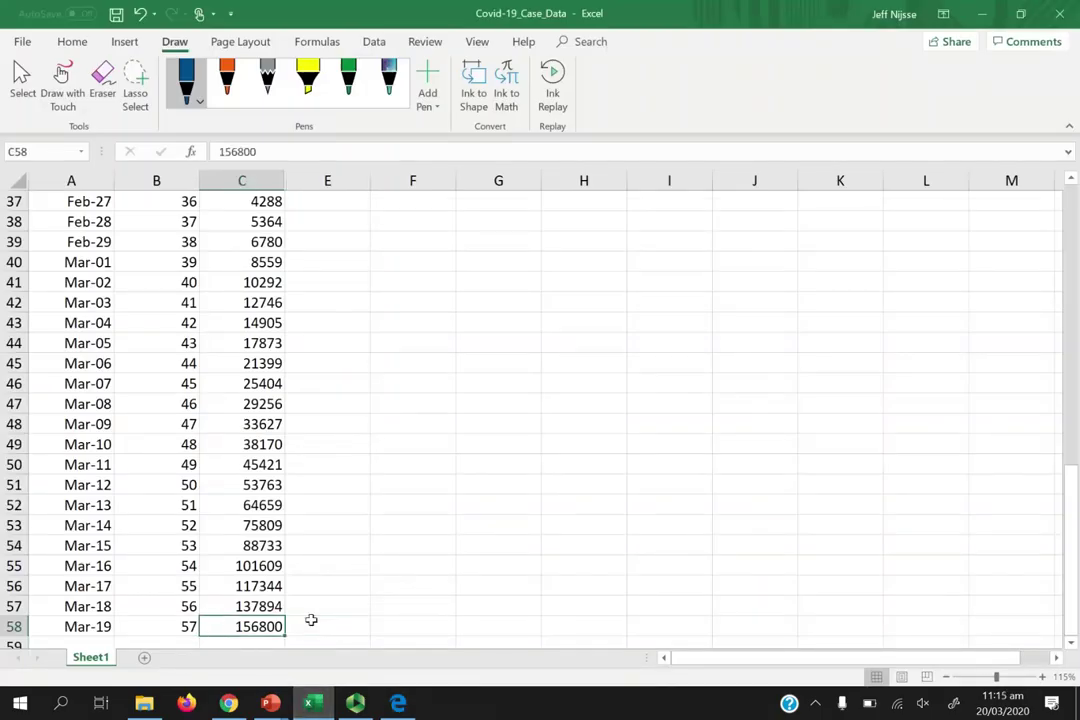
{"action": "key", "text": "alt+Tab"}
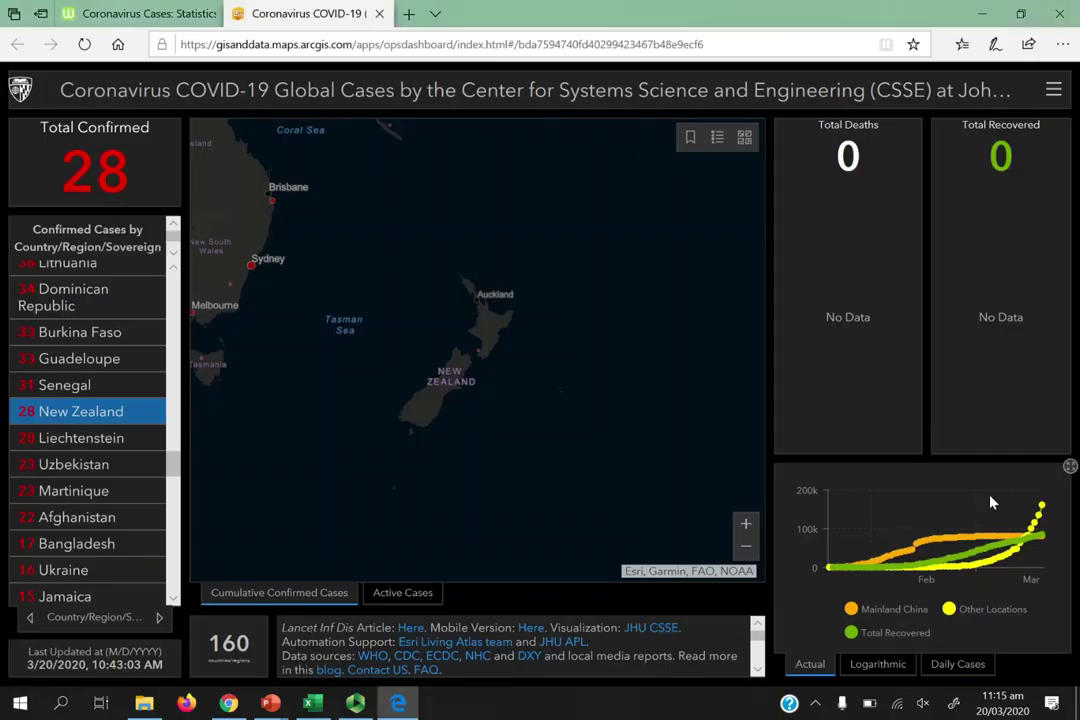
{"action": "key", "text": "alt+Tab"}
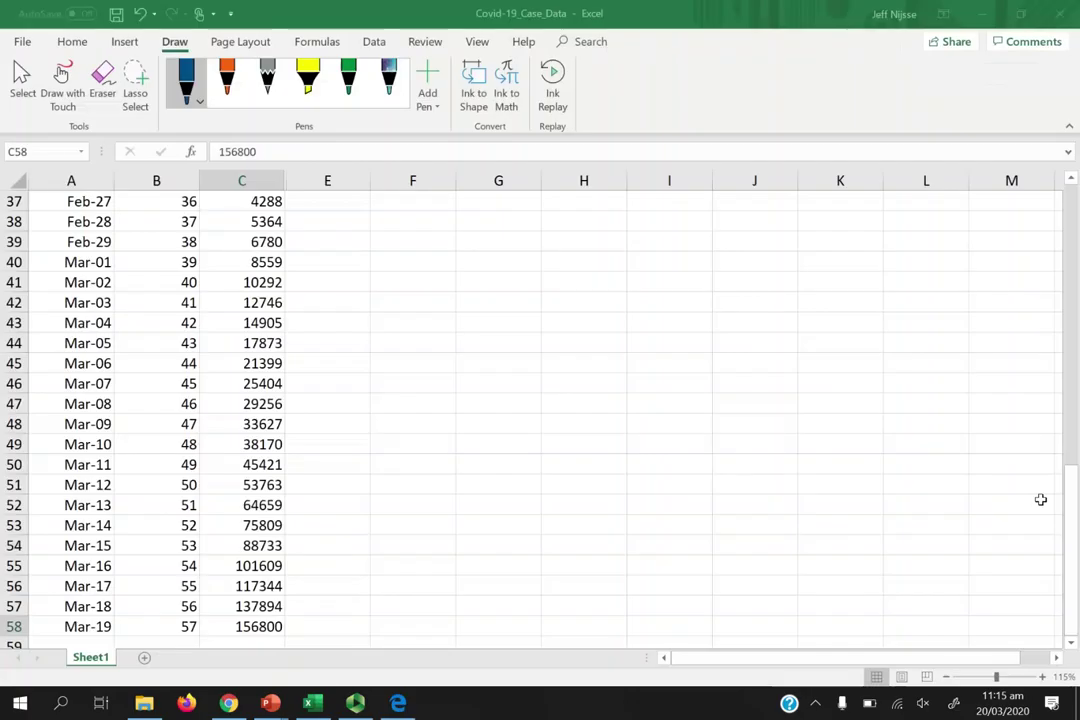
{"action": "type", "text": "161000"}
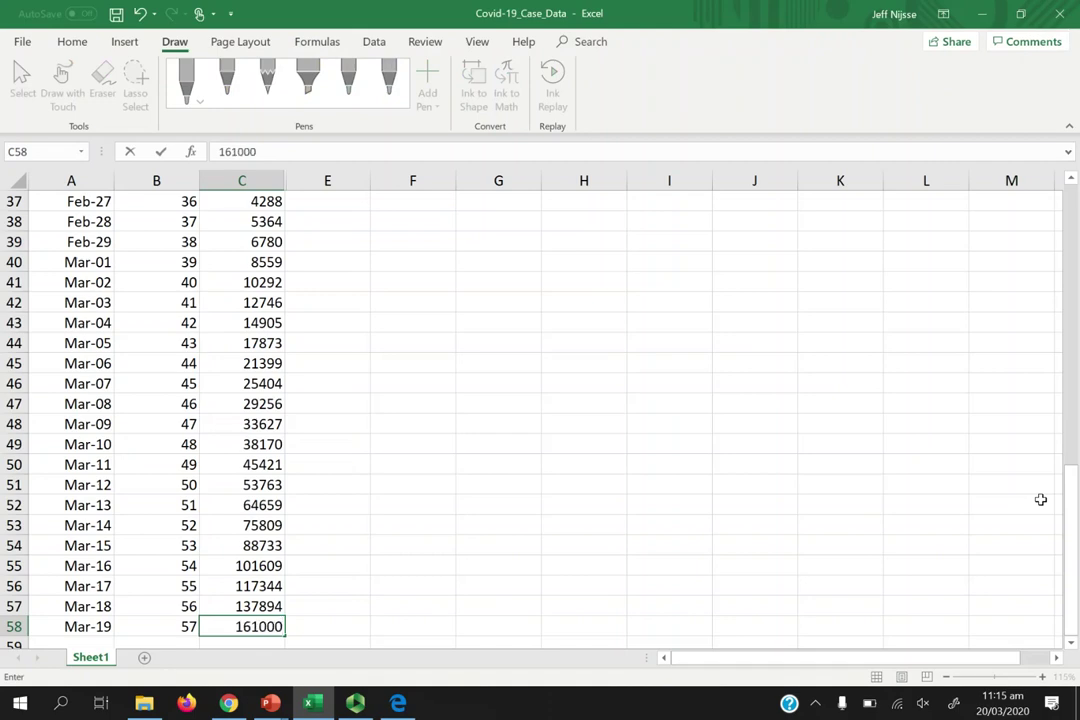
{"action": "key", "text": "Return"}
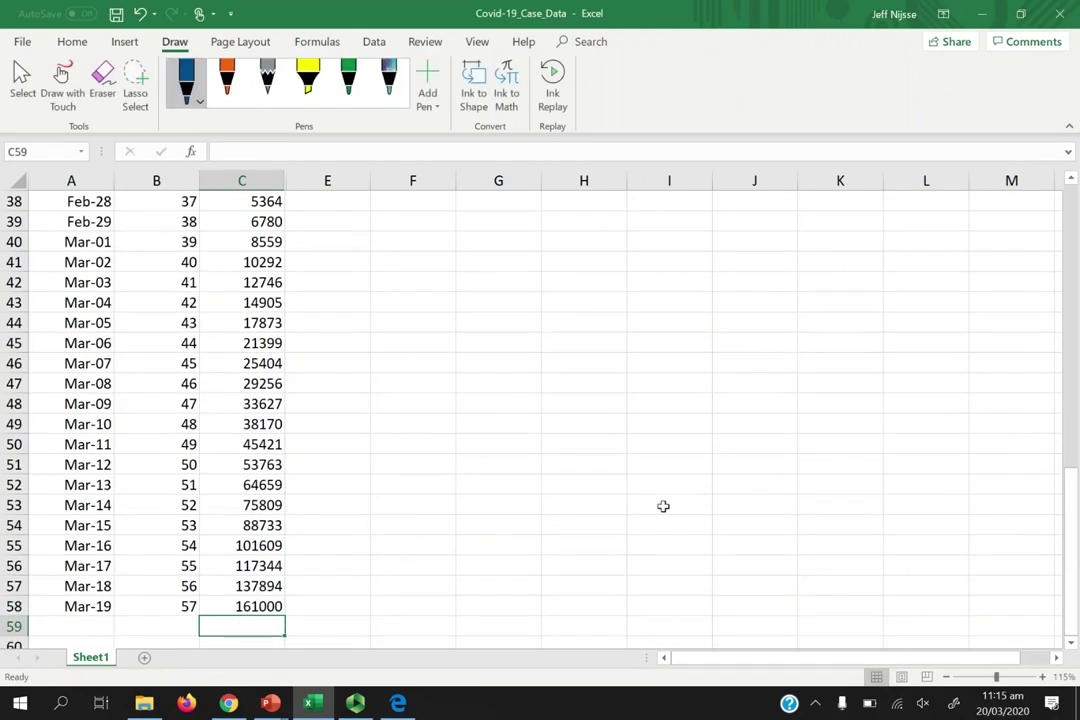
Step: Return to the top of the sheet and select the first Day value in B2
{"action": "scroll", "coordinate": [357, 431], "scroll_direction": "down", "scroll_amount": 3}
{"action": "scroll", "coordinate": [358, 436], "scroll_direction": "up", "scroll_amount": 5}
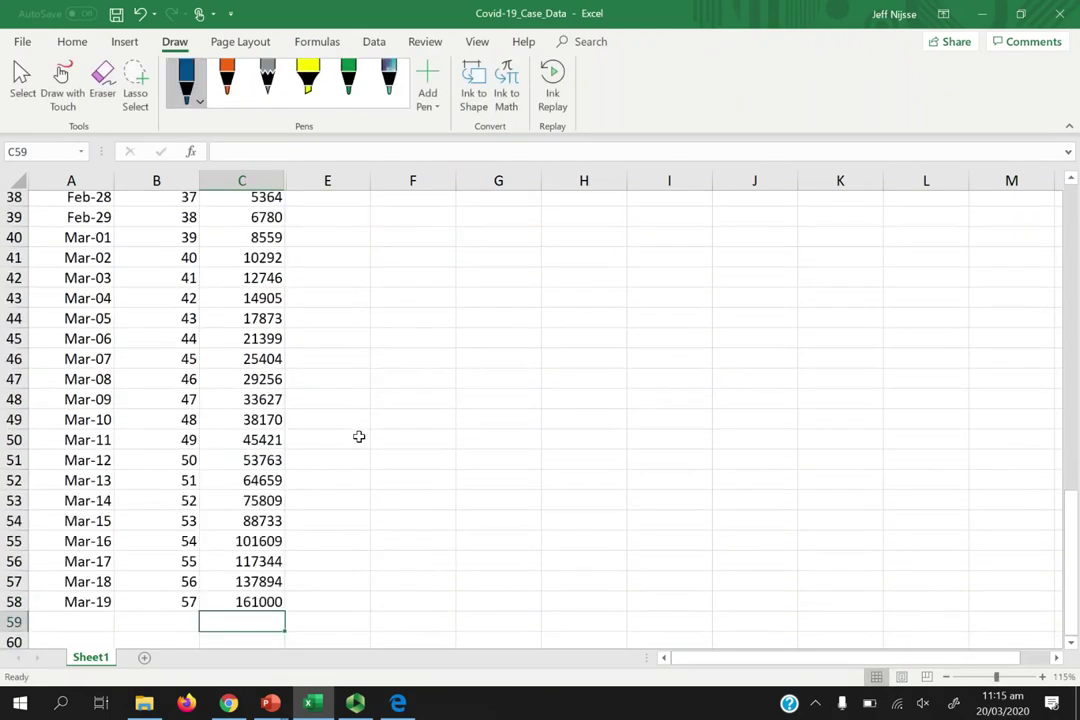
{"action": "scroll", "coordinate": [359, 436], "scroll_direction": "up", "scroll_amount": 11}
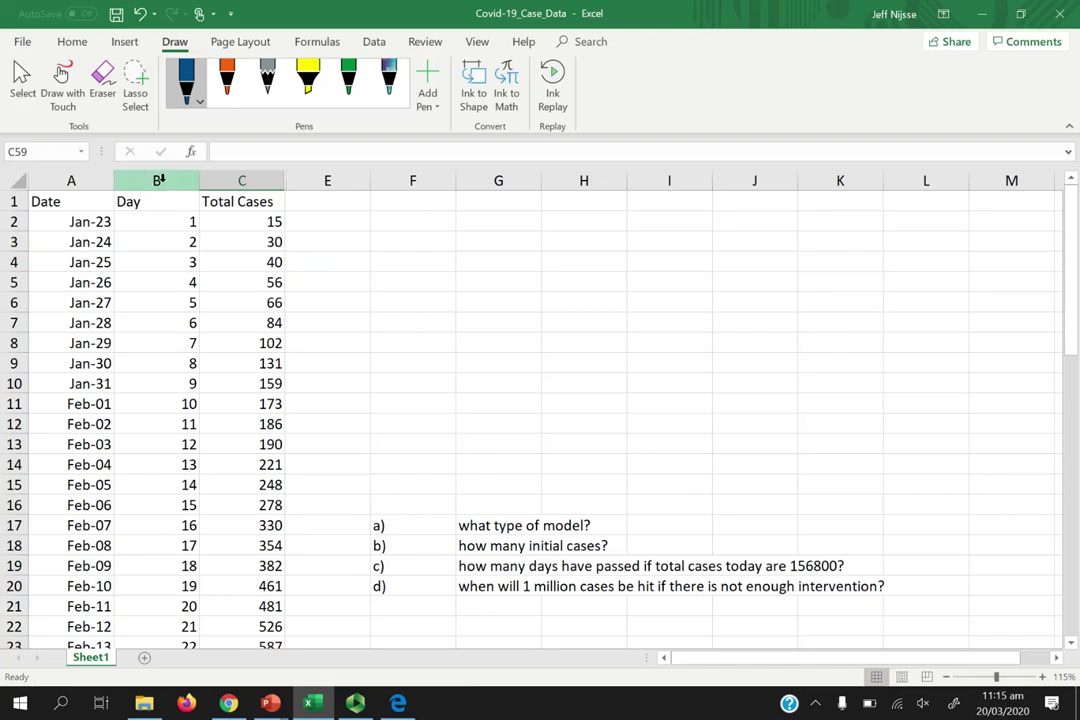
{"action": "left_click", "coordinate": [160, 229]}
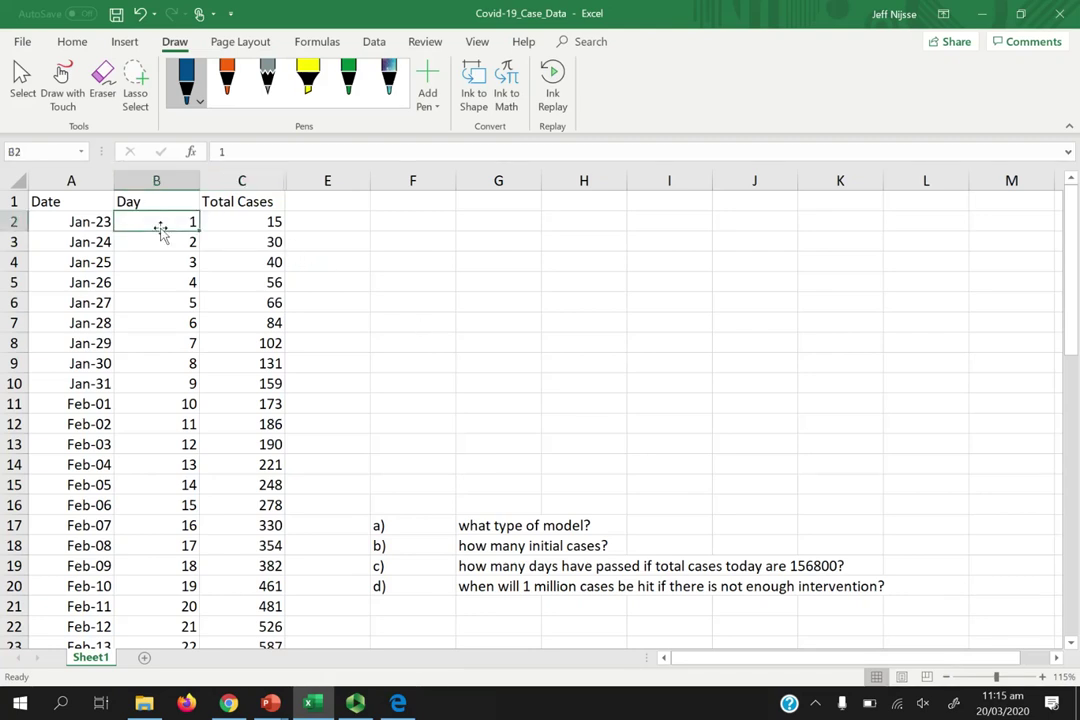
Step: Plot columns B:C as a plain scatter chart and enlarge it to reach column K
{"action": "left_click", "coordinate": [160, 202]}
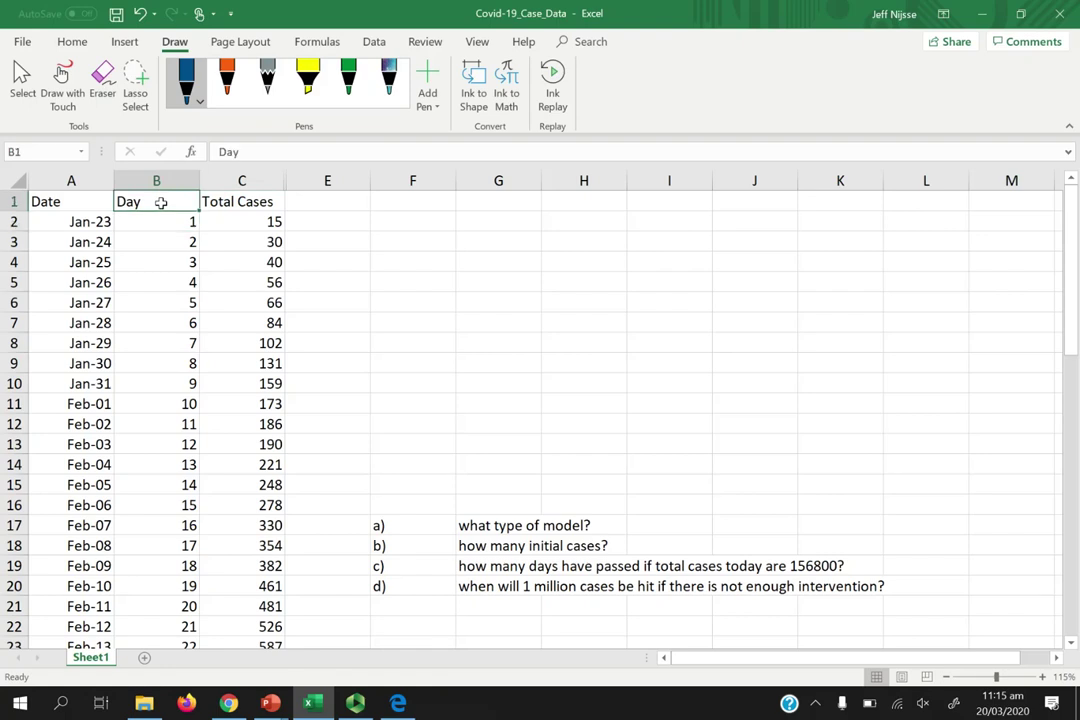
{"action": "left_click", "coordinate": [210, 202]}
{"action": "left_click_drag", "start_coordinate": [157, 180], "coordinate": [266, 184]}
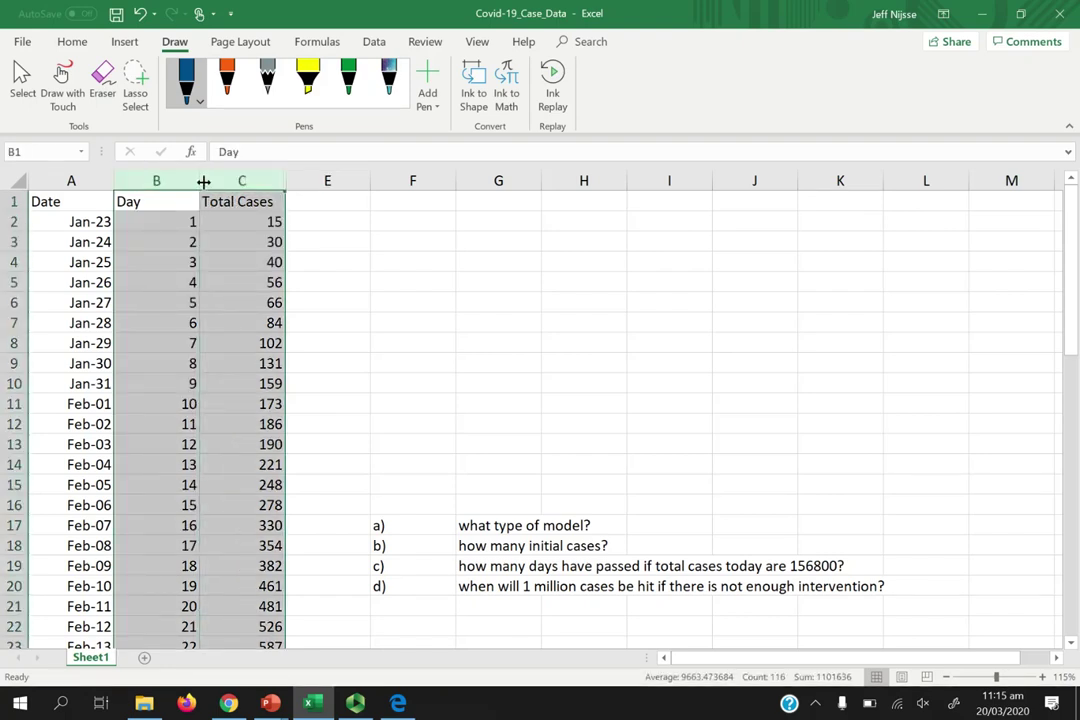
{"action": "left_click", "coordinate": [126, 44]}
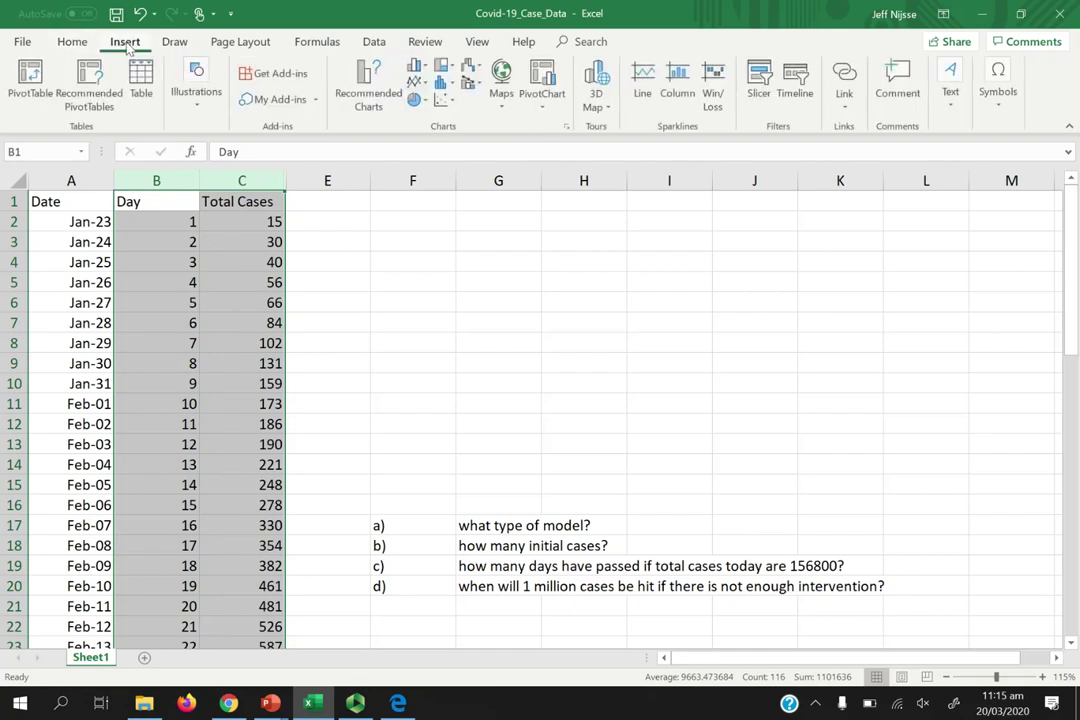
{"action": "left_click", "coordinate": [446, 104]}
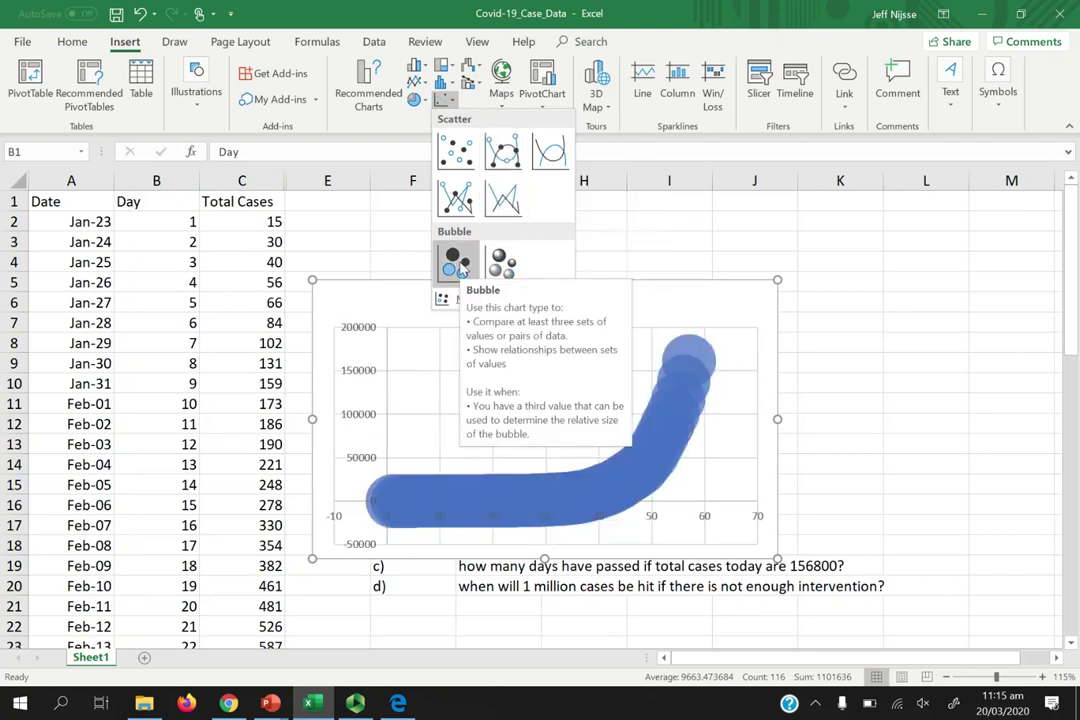
{"action": "left_click", "coordinate": [417, 68]}
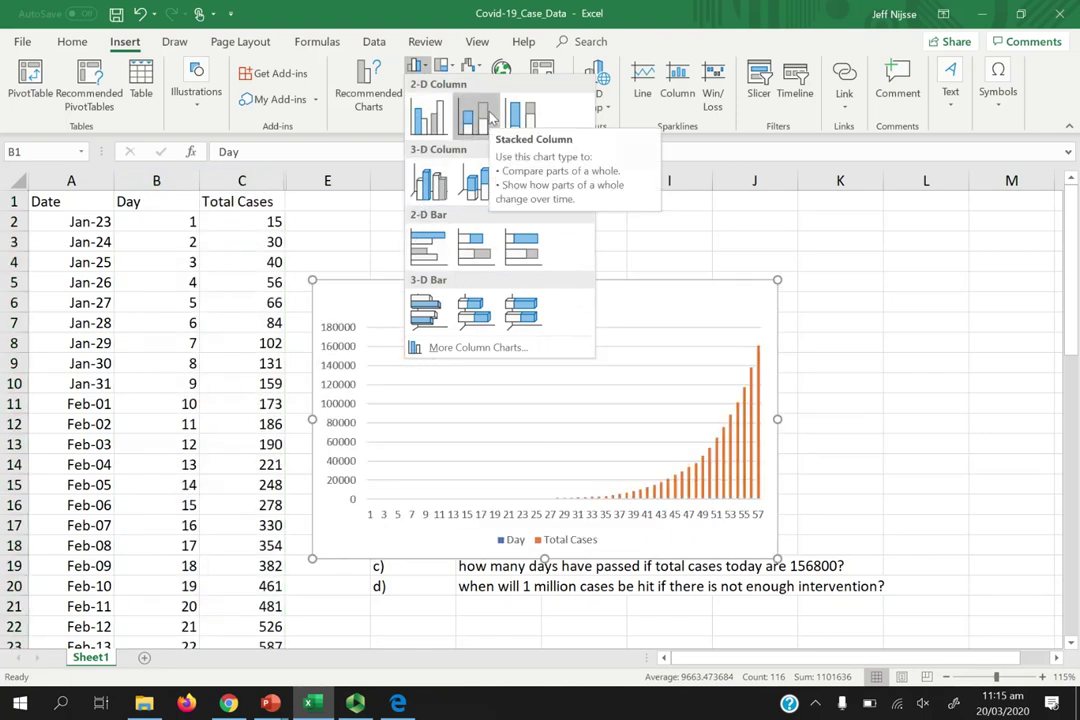
{"action": "left_click", "coordinate": [387, 133]}
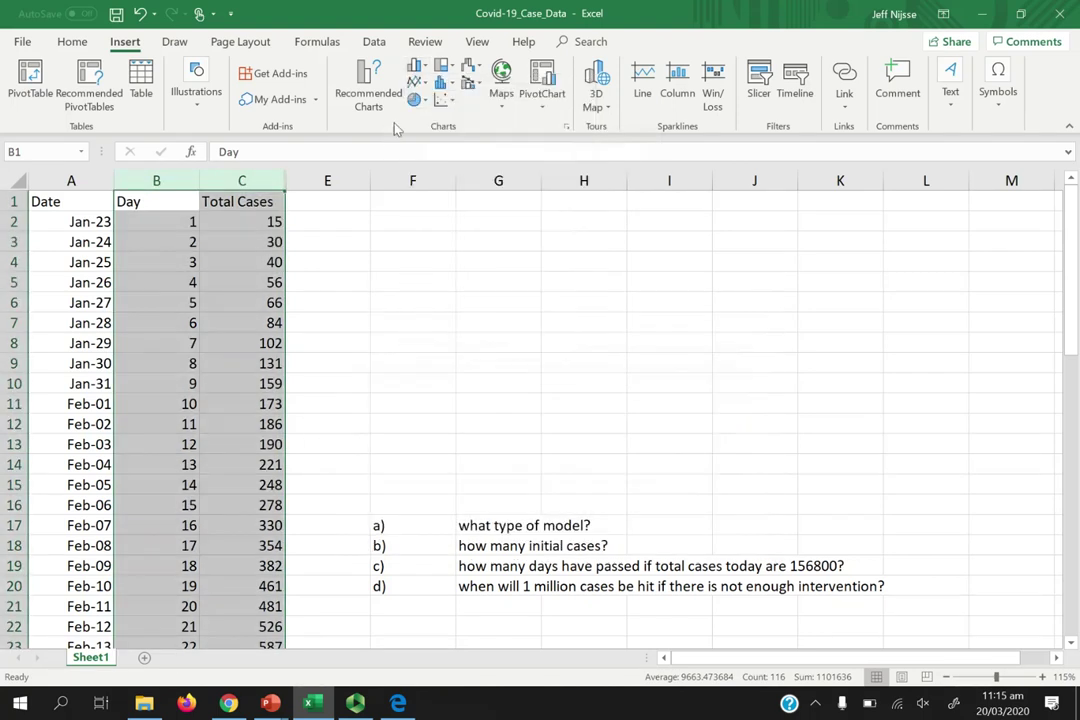
{"action": "left_click", "coordinate": [444, 101]}
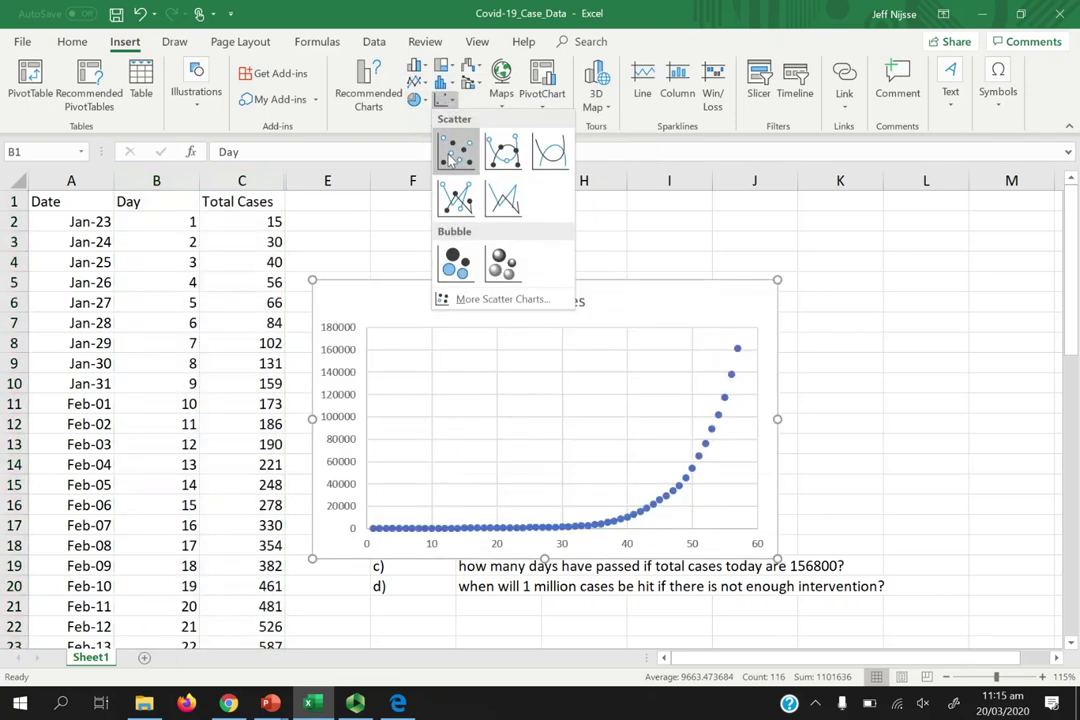
{"action": "left_click", "coordinate": [450, 160]}
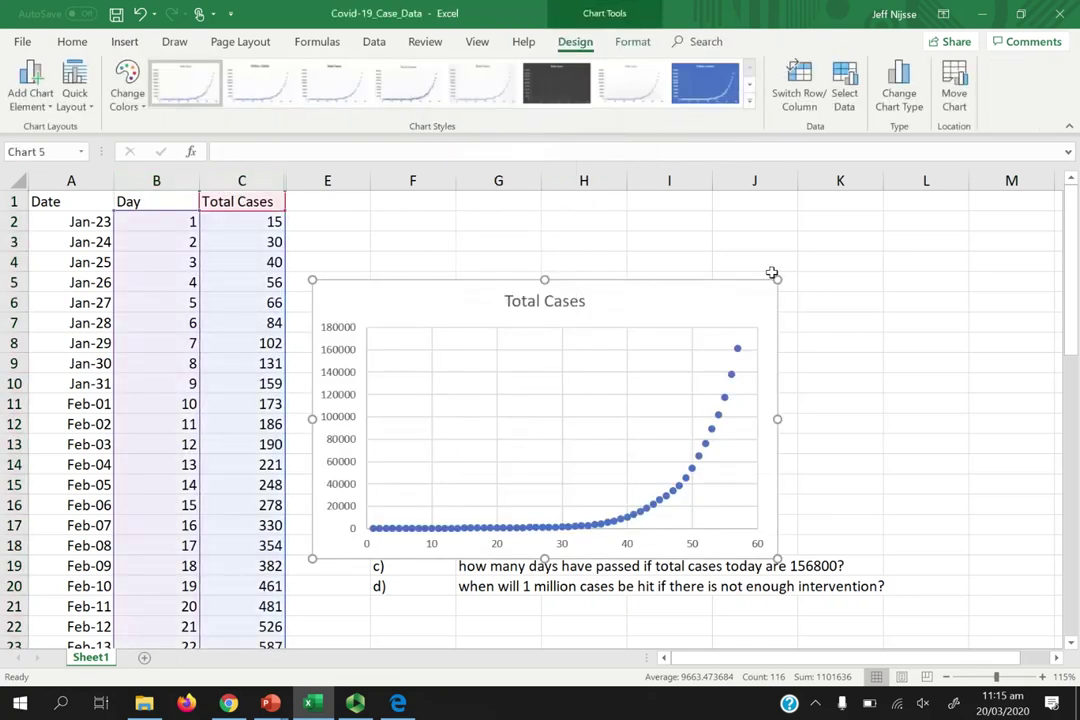
{"action": "left_click_drag", "start_coordinate": [781, 280], "coordinate": [855, 218]}
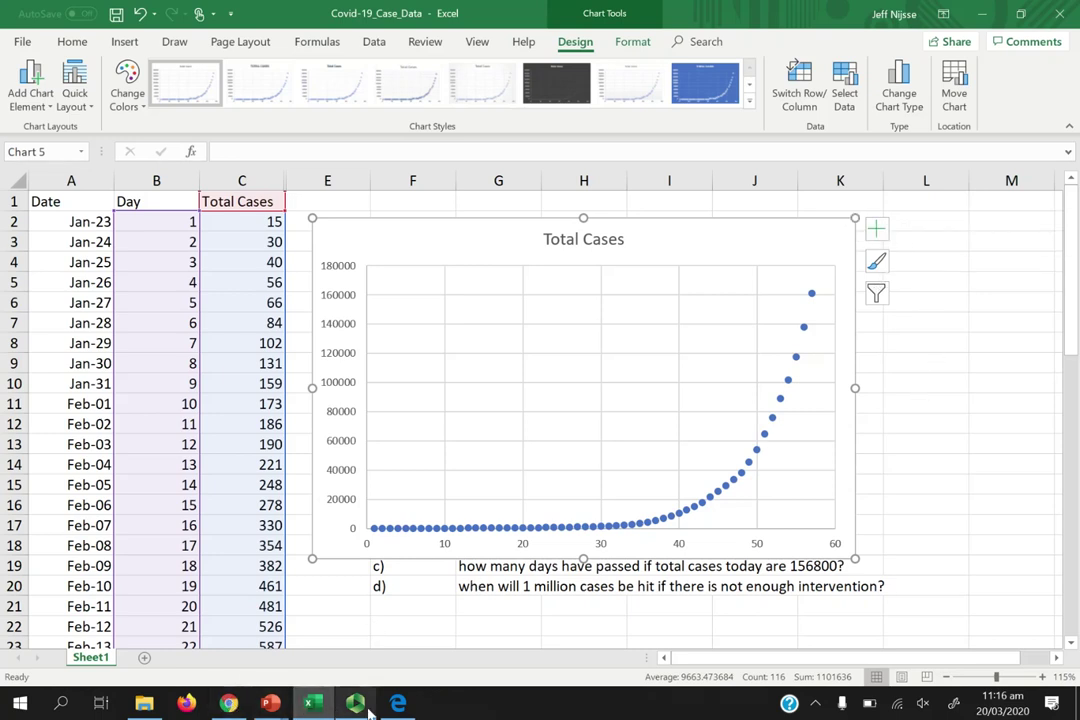
{"action": "left_click", "coordinate": [398, 703]}
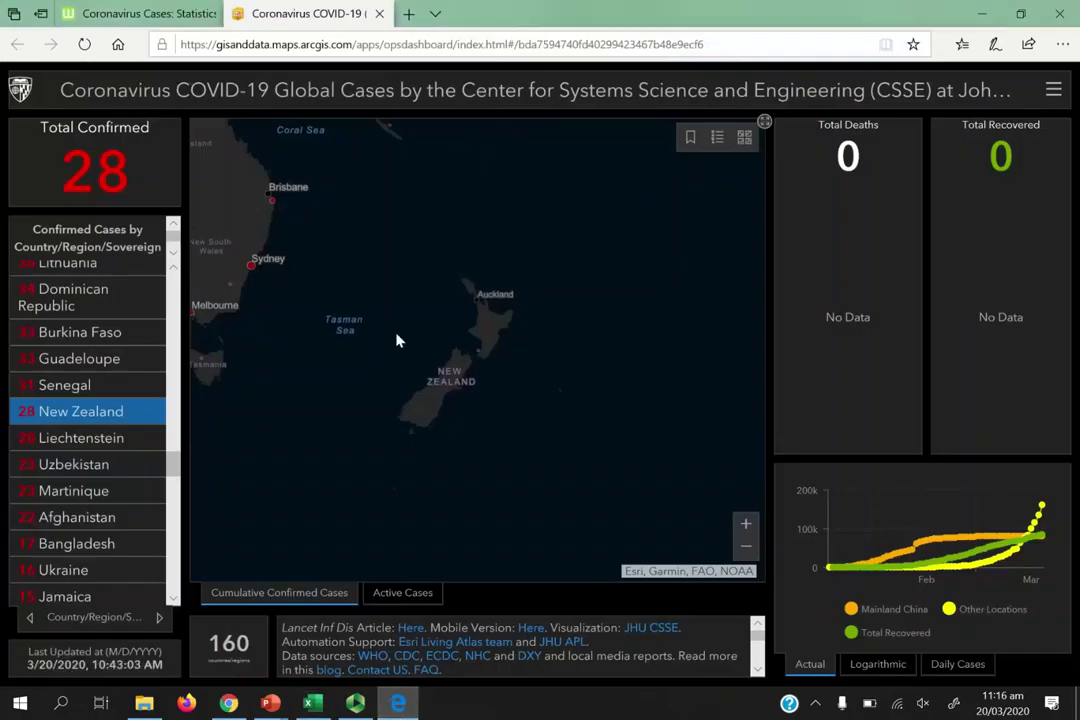
{"action": "left_click_drag", "start_coordinate": [357, 359], "coordinate": [579, 444]}
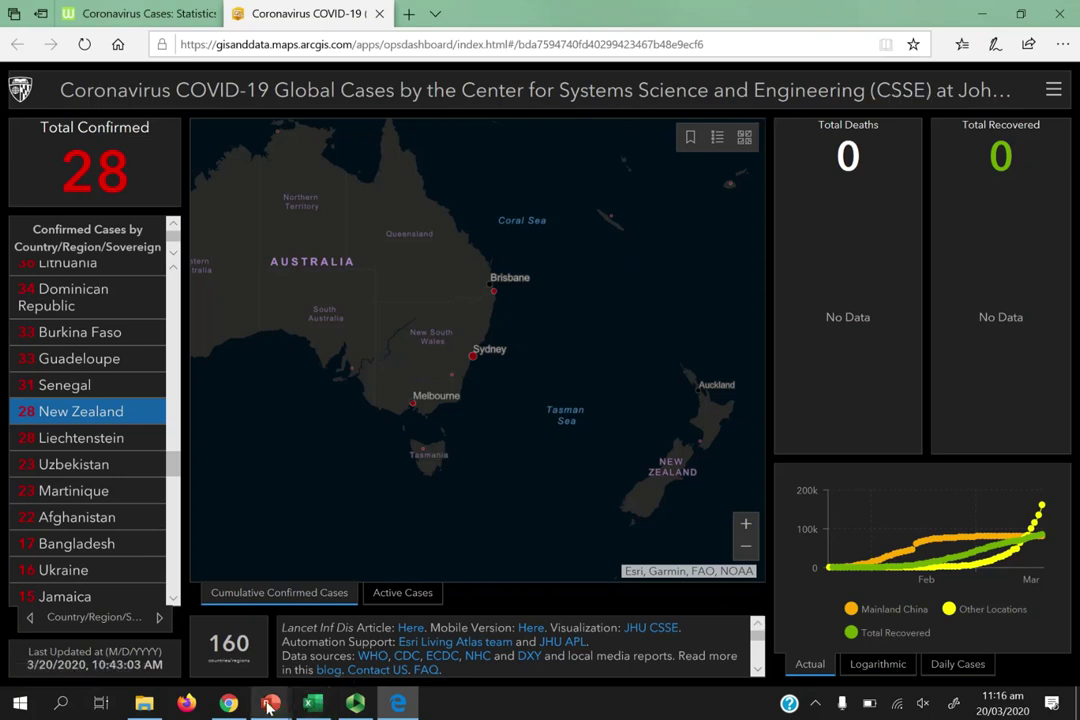
{"action": "mouse_move", "coordinate": [270, 703]}
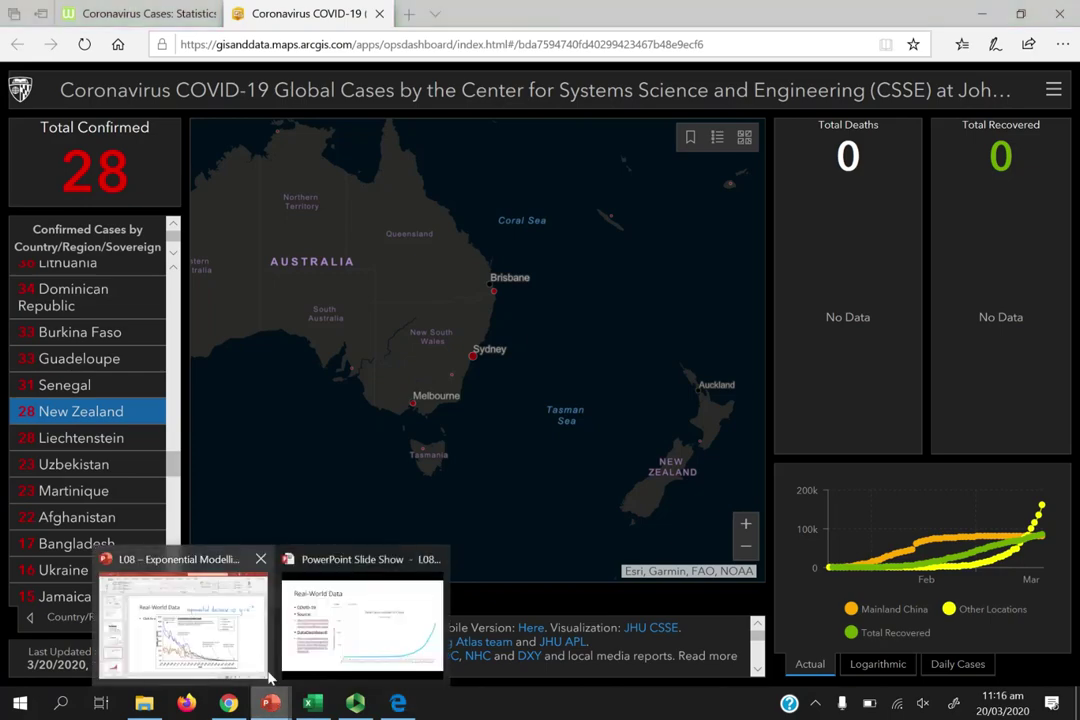
{"action": "left_click", "coordinate": [313, 703]}
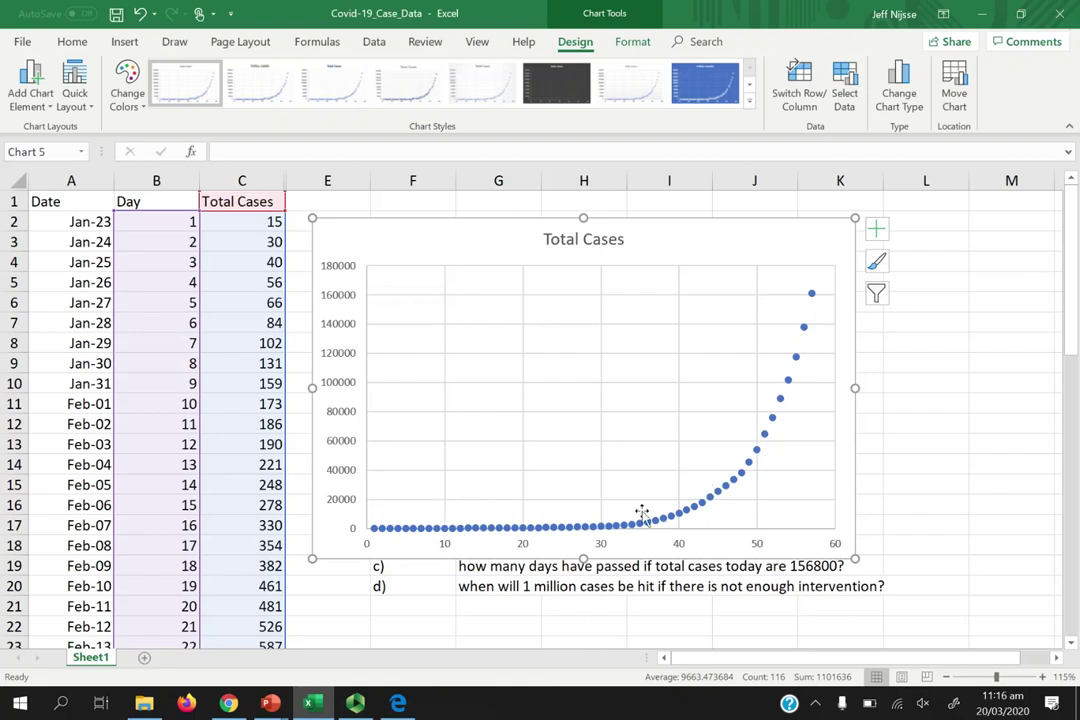
Step: Add a linear trendline to the Total Cases data series
{"action": "left_click", "coordinate": [812, 297]}
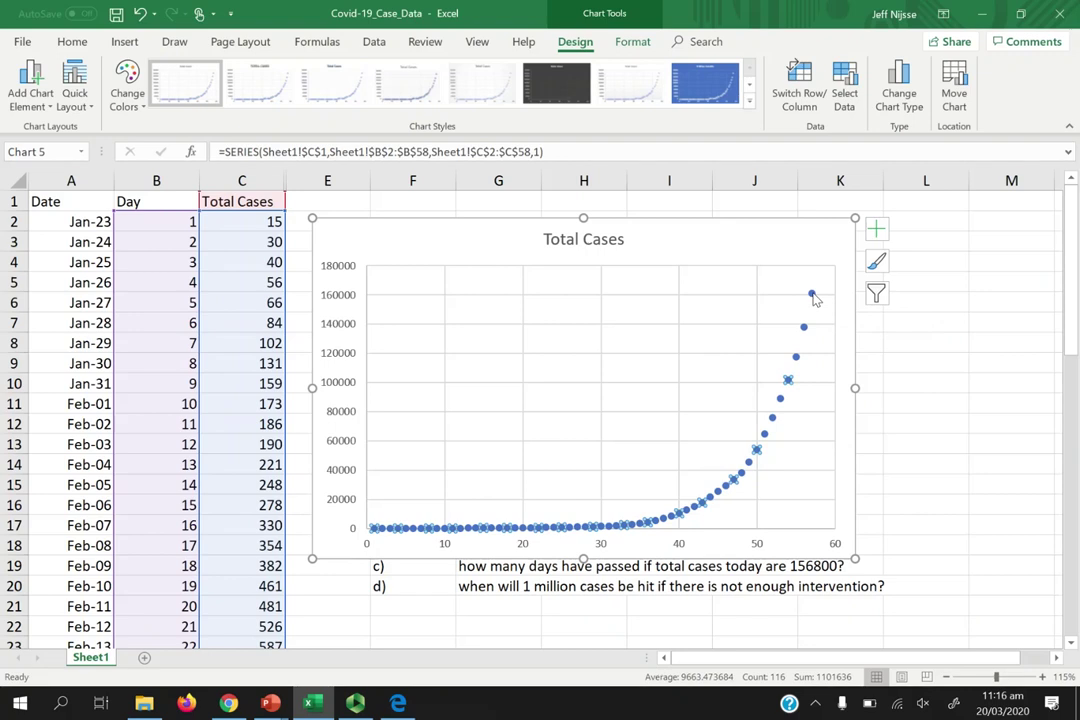
{"action": "right_click", "coordinate": [813, 297]}
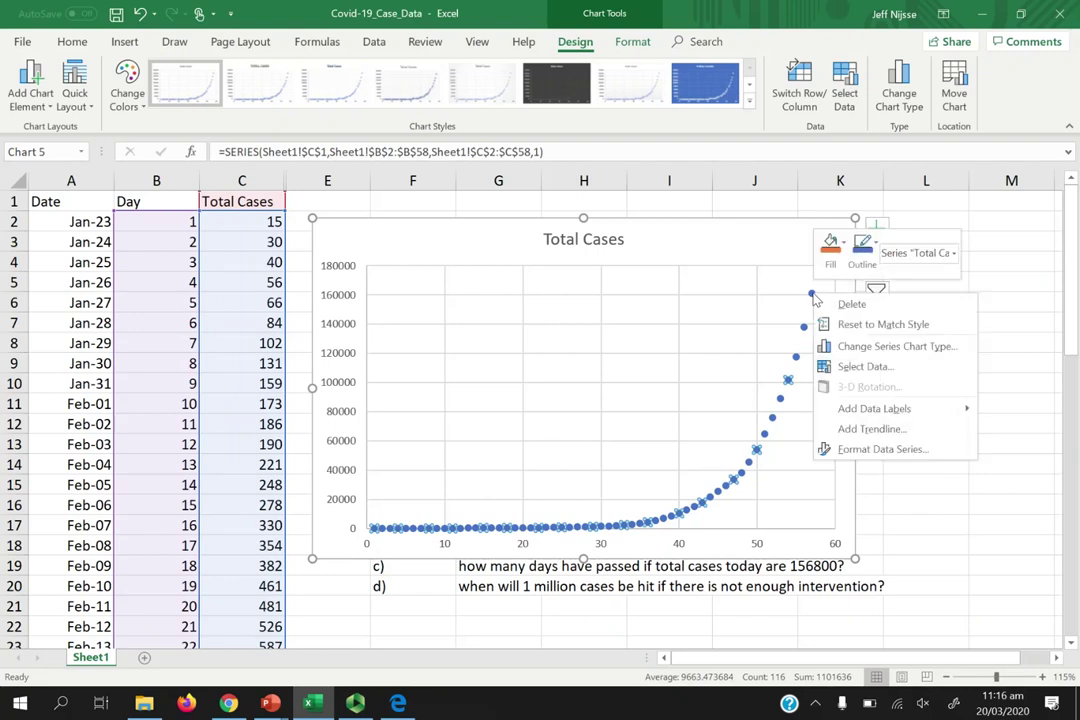
{"action": "left_click", "coordinate": [866, 430]}
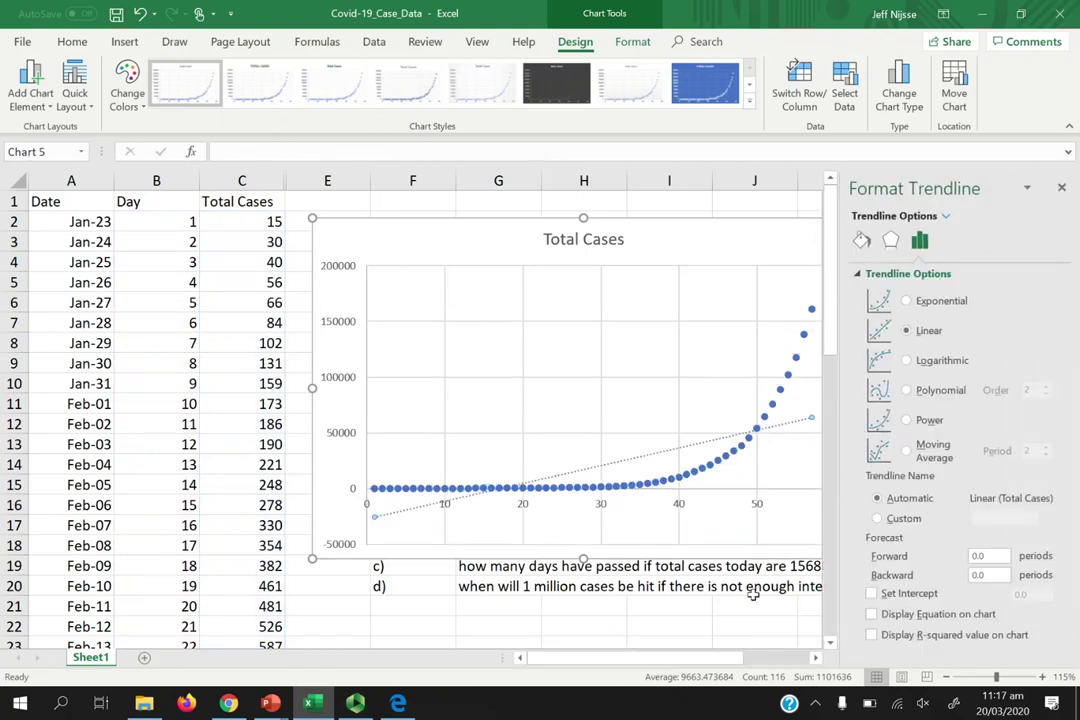
{"action": "left_click_drag", "start_coordinate": [680, 665], "coordinate": [695, 664]}
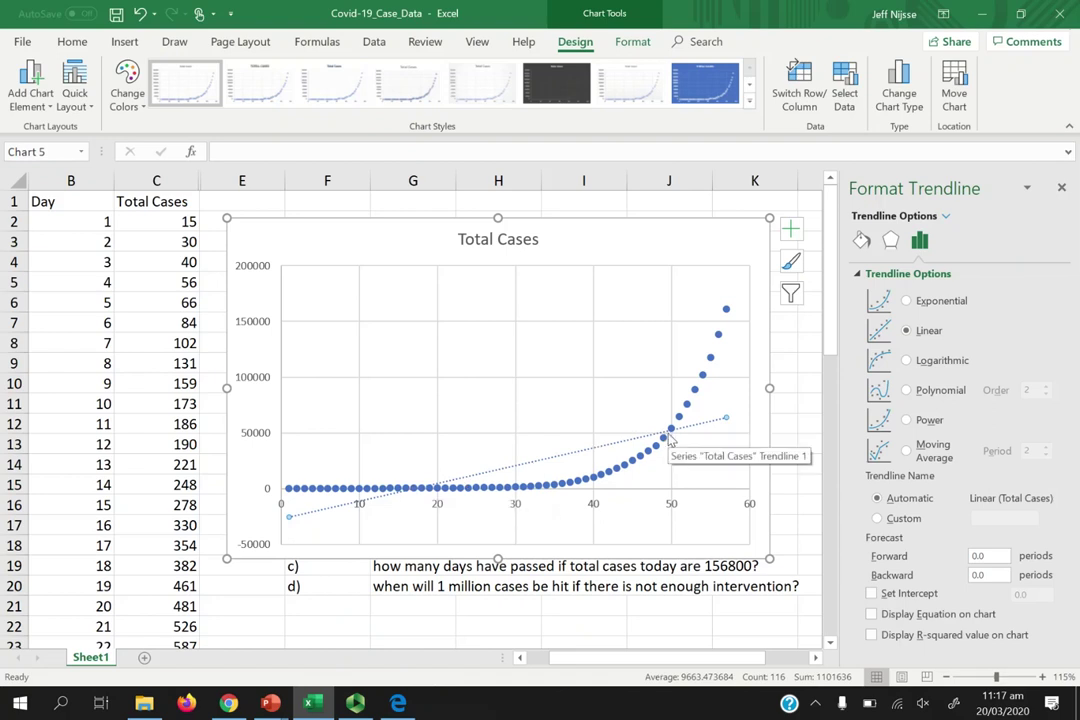
Step: After trying logarithmic and polynomial fits, set the trendline type to Exponential
{"action": "left_click", "coordinate": [906, 361]}
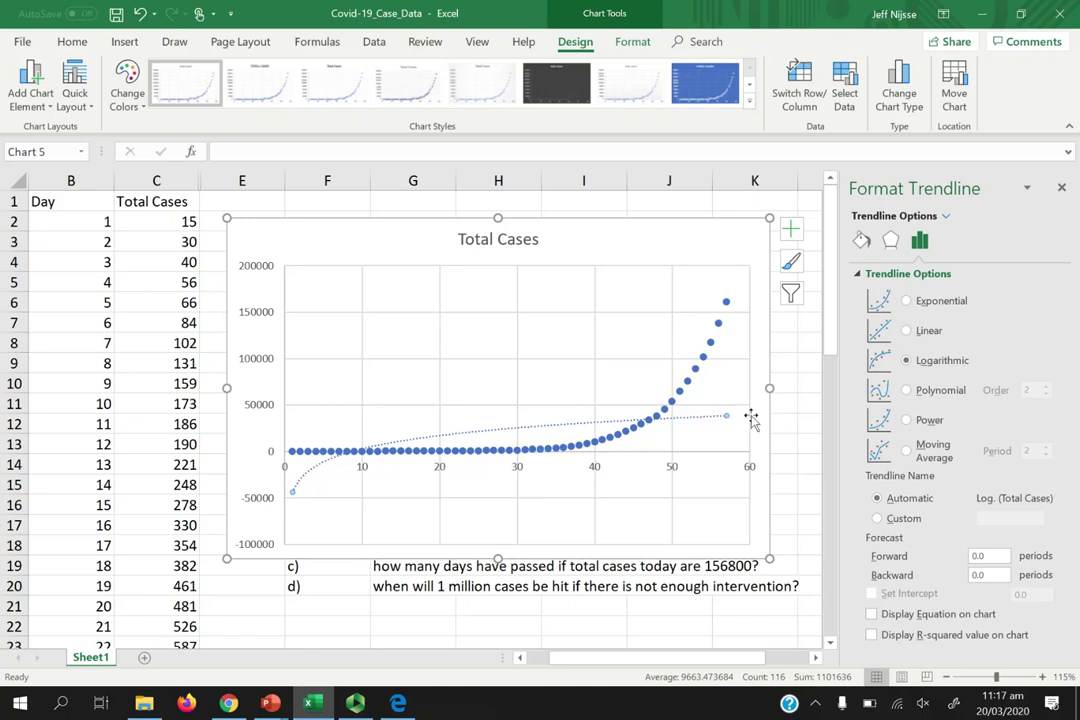
{"action": "left_click", "coordinate": [906, 391]}
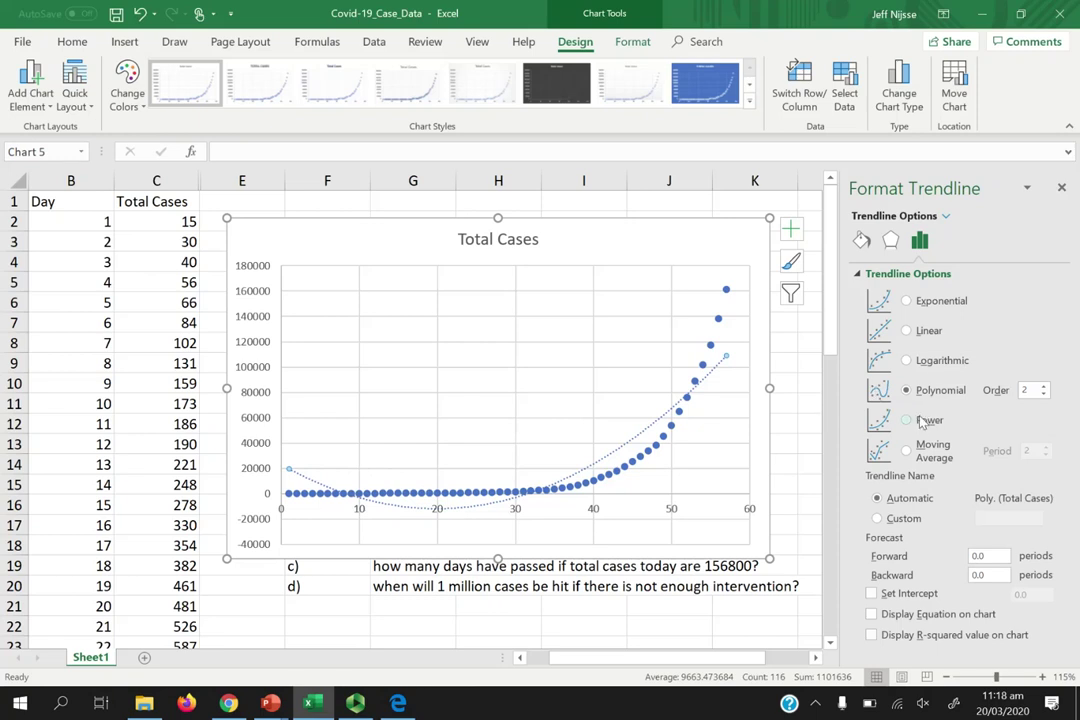
{"action": "left_click", "coordinate": [906, 301]}
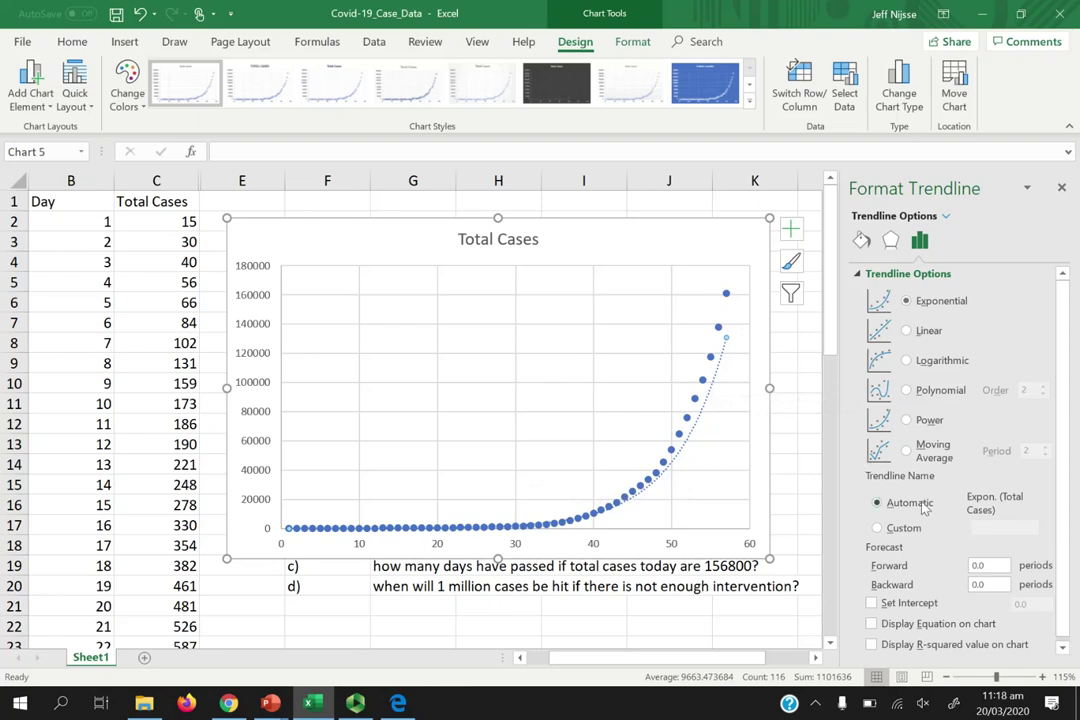
{"action": "scroll", "coordinate": [1055, 526], "scroll_direction": "down", "scroll_amount": 1}
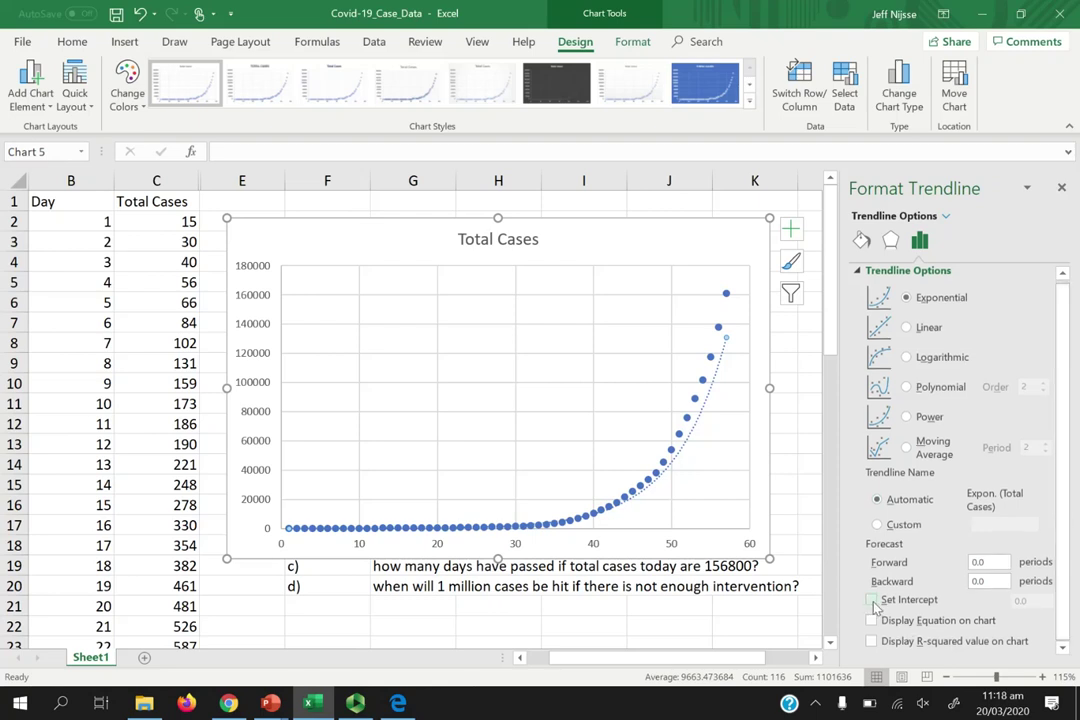
Step: Display the trendline equation and R² on the chart in 24-point text, moved up-left
{"action": "left_click", "coordinate": [871, 621]}
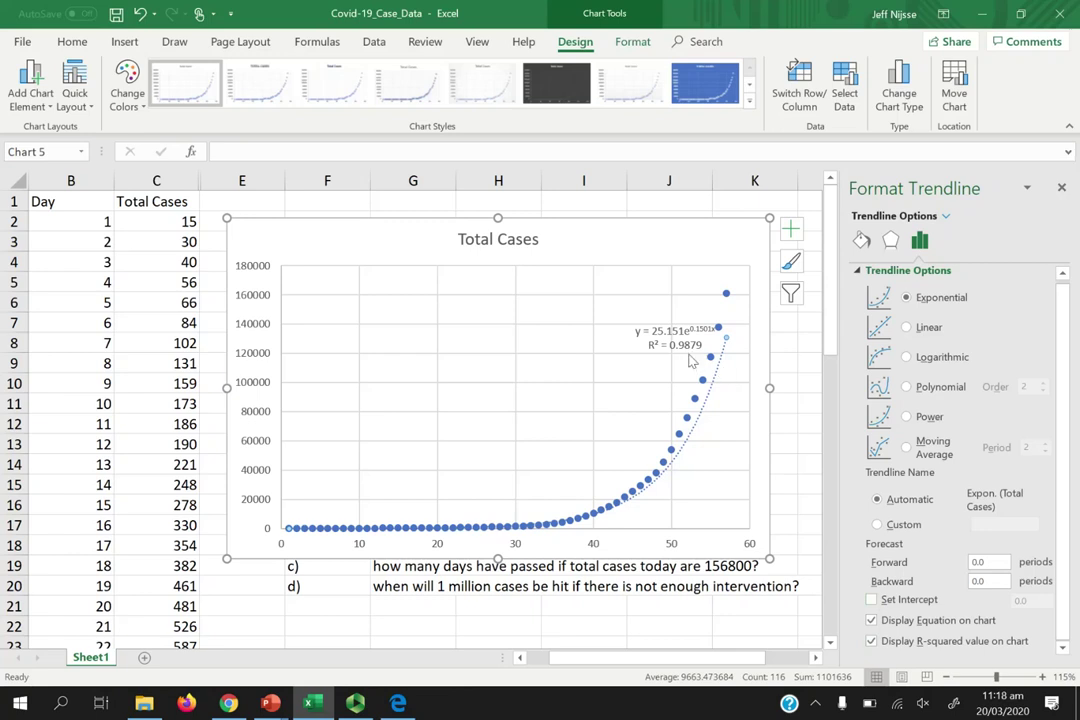
{"action": "left_click", "coordinate": [660, 328]}
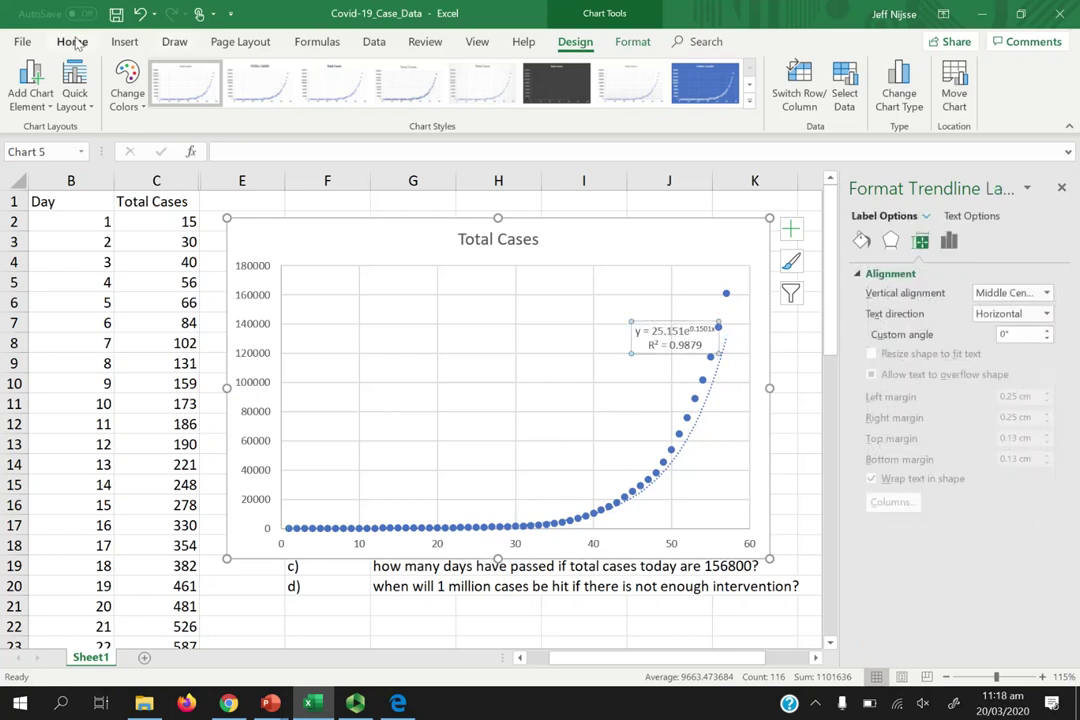
{"action": "left_click", "coordinate": [72, 42]}
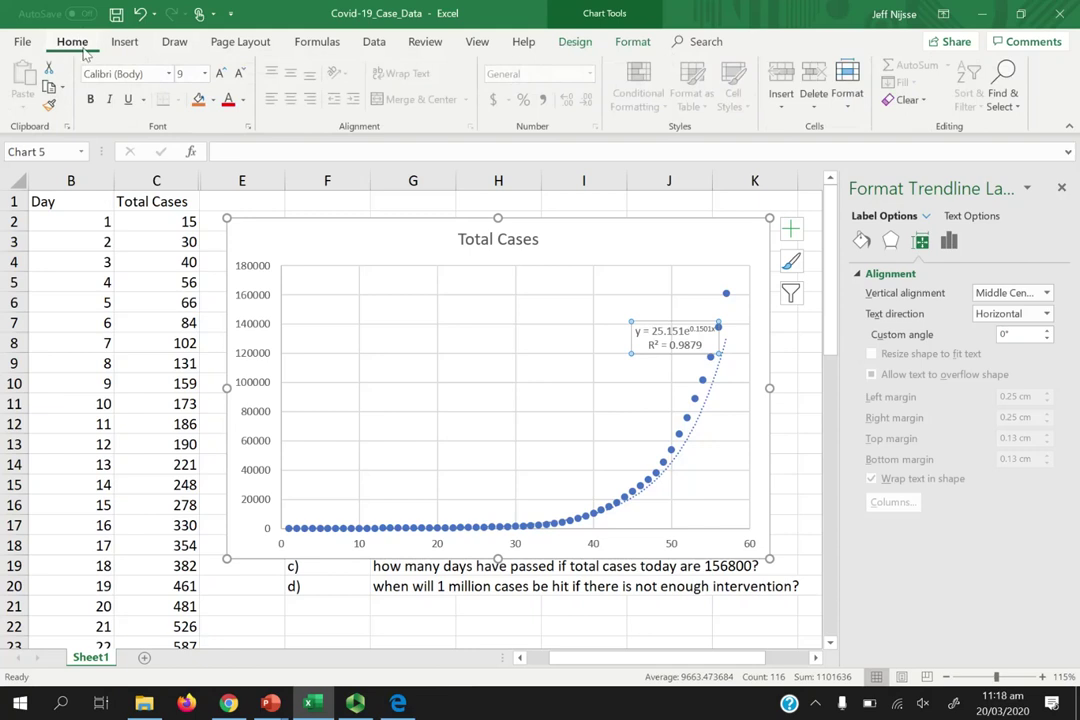
{"action": "left_click", "coordinate": [221, 75]}
{"action": "left_click", "coordinate": [221, 75]}
{"action": "left_click", "coordinate": [221, 75]}
{"action": "left_click", "coordinate": [221, 75]}
{"action": "left_click", "coordinate": [221, 75]}
{"action": "left_click", "coordinate": [221, 75]}
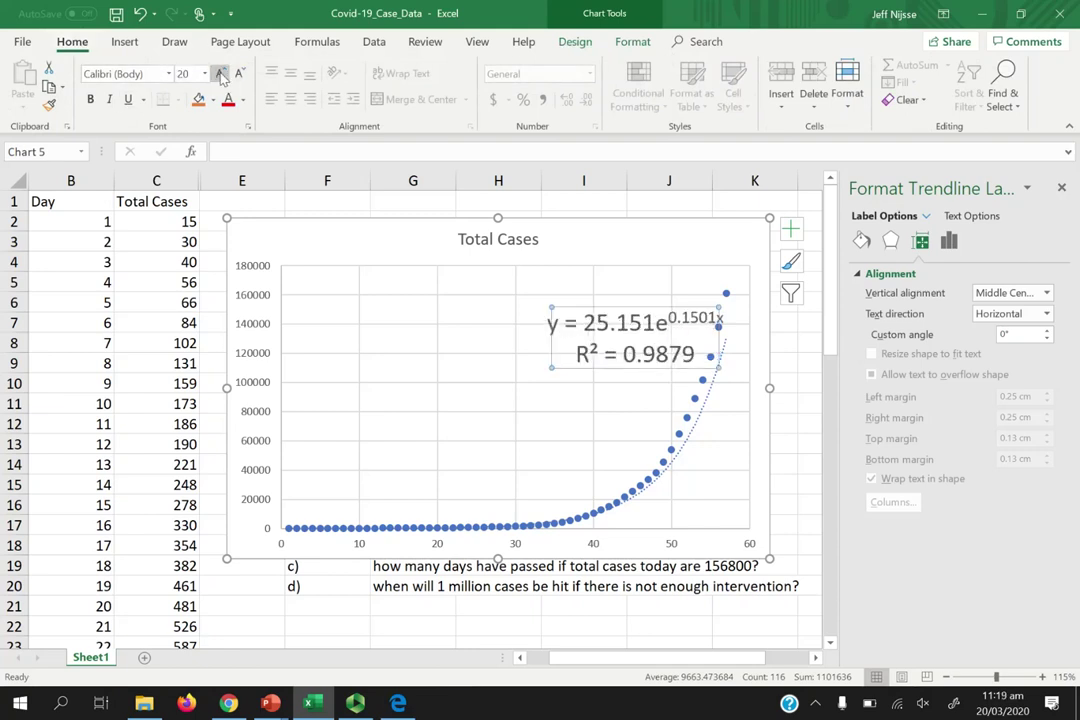
{"action": "left_click", "coordinate": [221, 75]}
{"action": "left_click", "coordinate": [221, 75]}
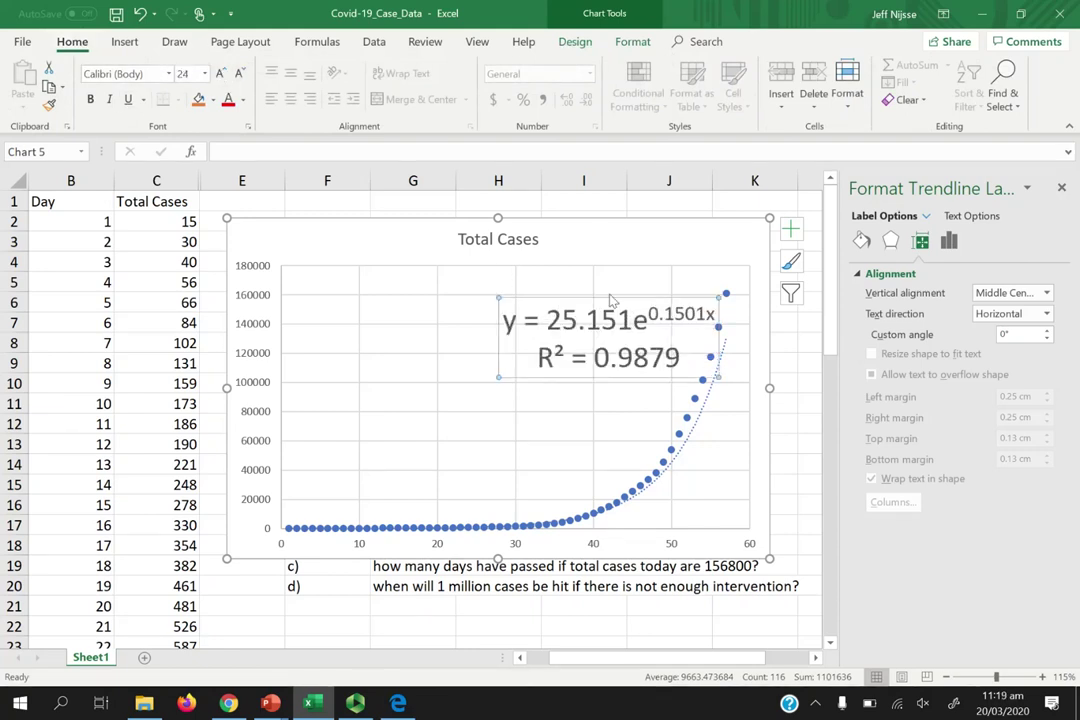
{"action": "left_click_drag", "start_coordinate": [602, 296], "coordinate": [578, 276]}
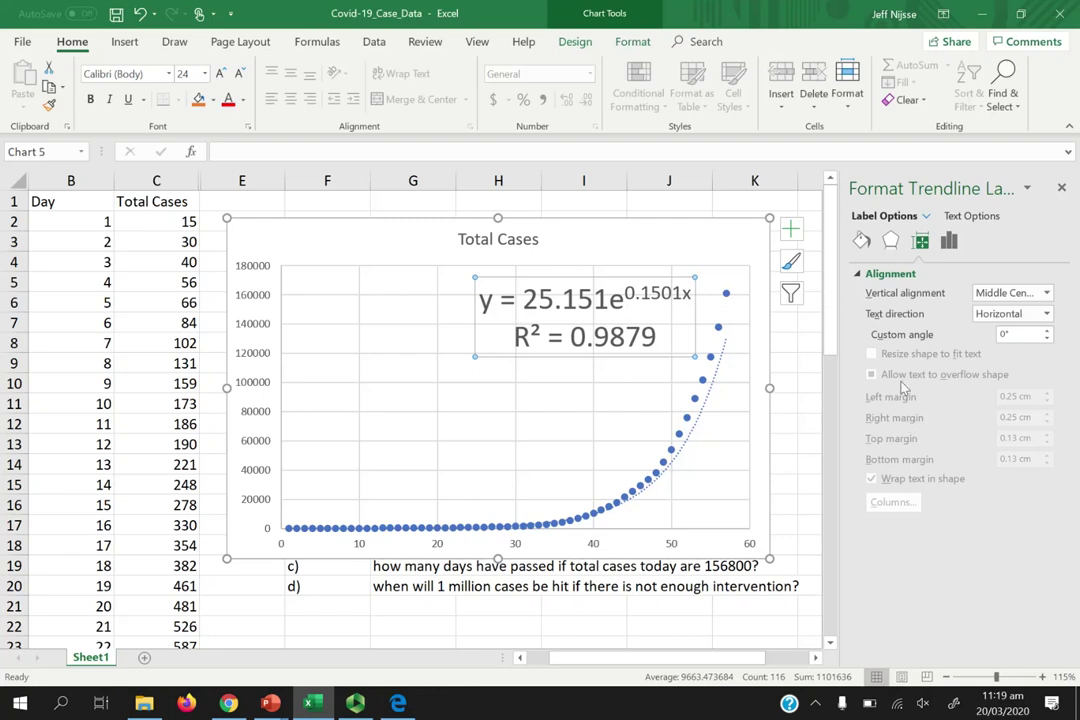
{"action": "left_click", "coordinate": [715, 378]}
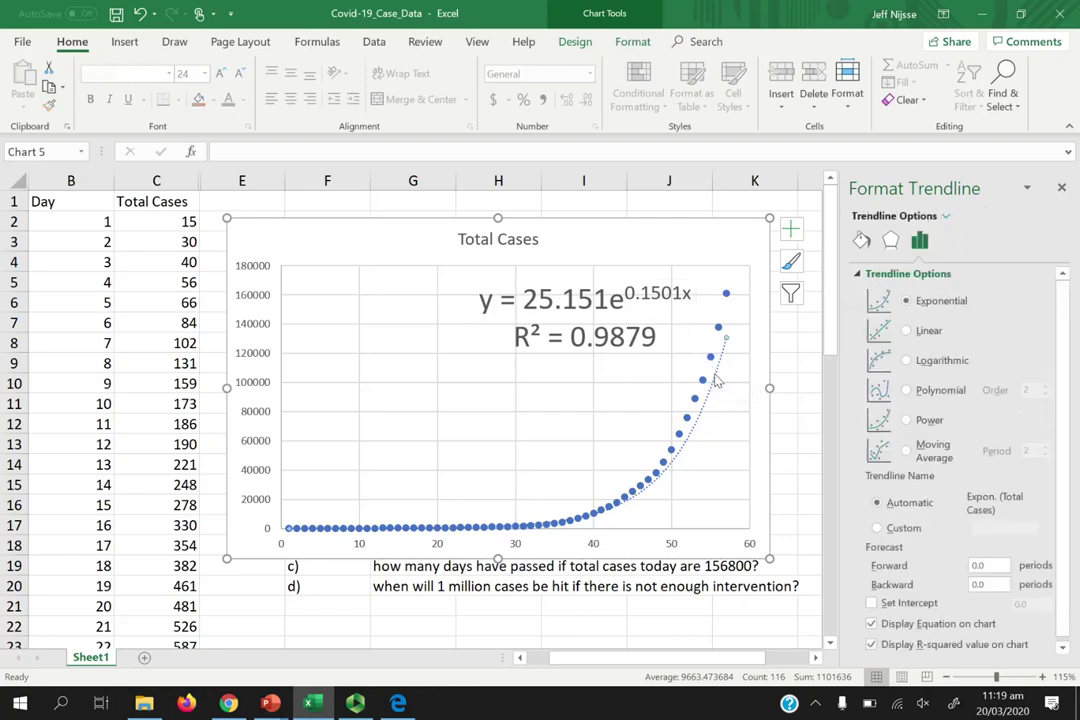
Step: Fix the exponential trendline's intercept at 15, giving y = 15e^0.1636x and R² = 0.9774
{"action": "scroll", "coordinate": [1060, 590], "scroll_direction": "down", "scroll_amount": 1}
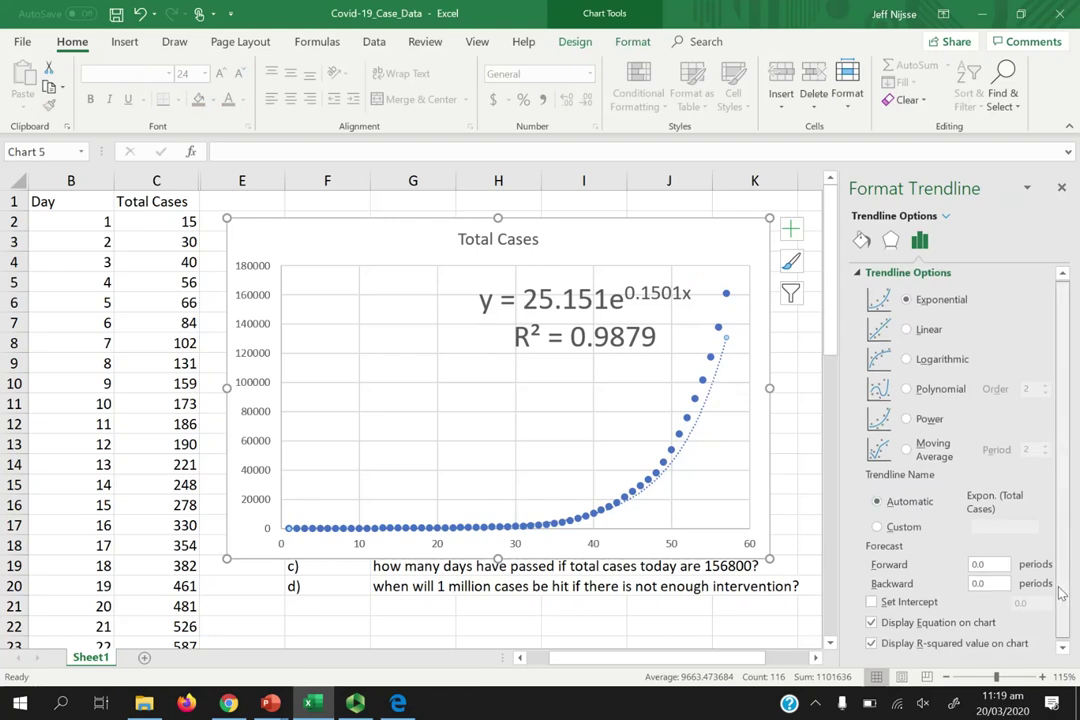
{"action": "left_click", "coordinate": [872, 599]}
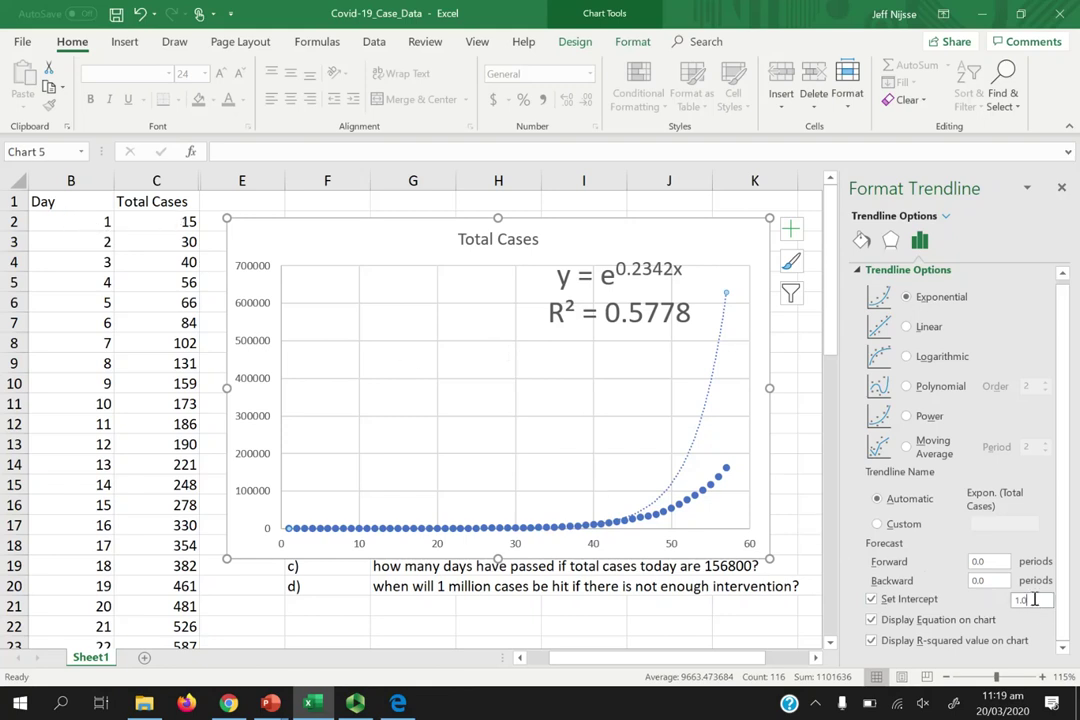
{"action": "type", "text": "5"}
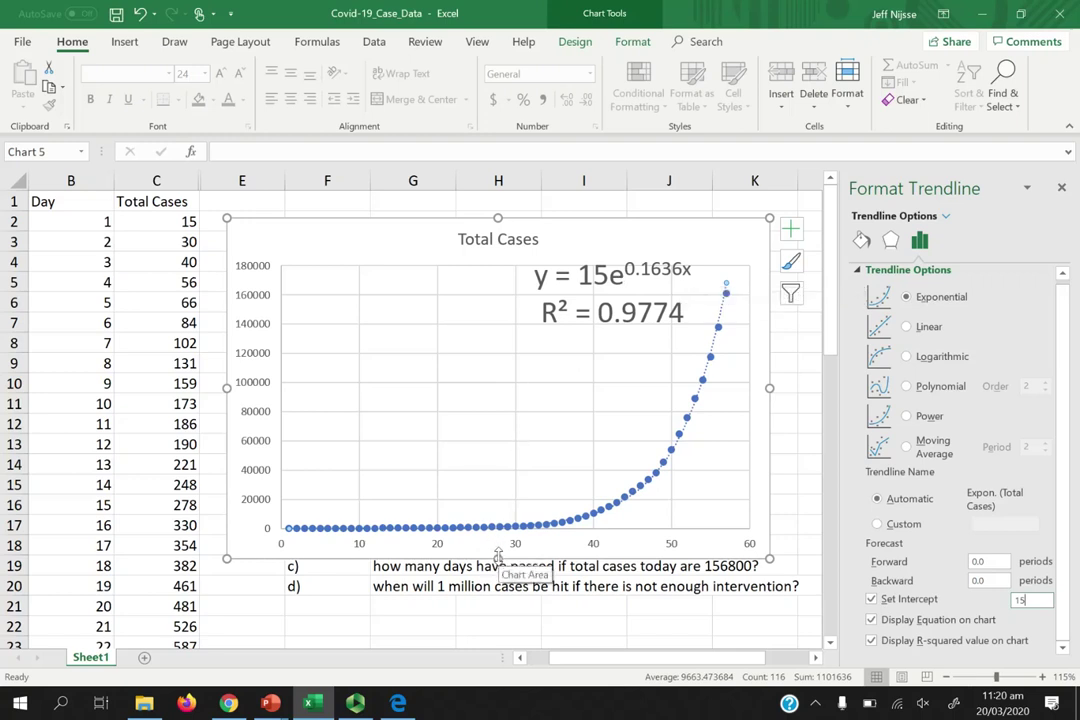
Step: Move the chart higher and shorten it so the a) and b) question labels show
{"action": "left_click_drag", "start_coordinate": [441, 337], "coordinate": [433, 199]}
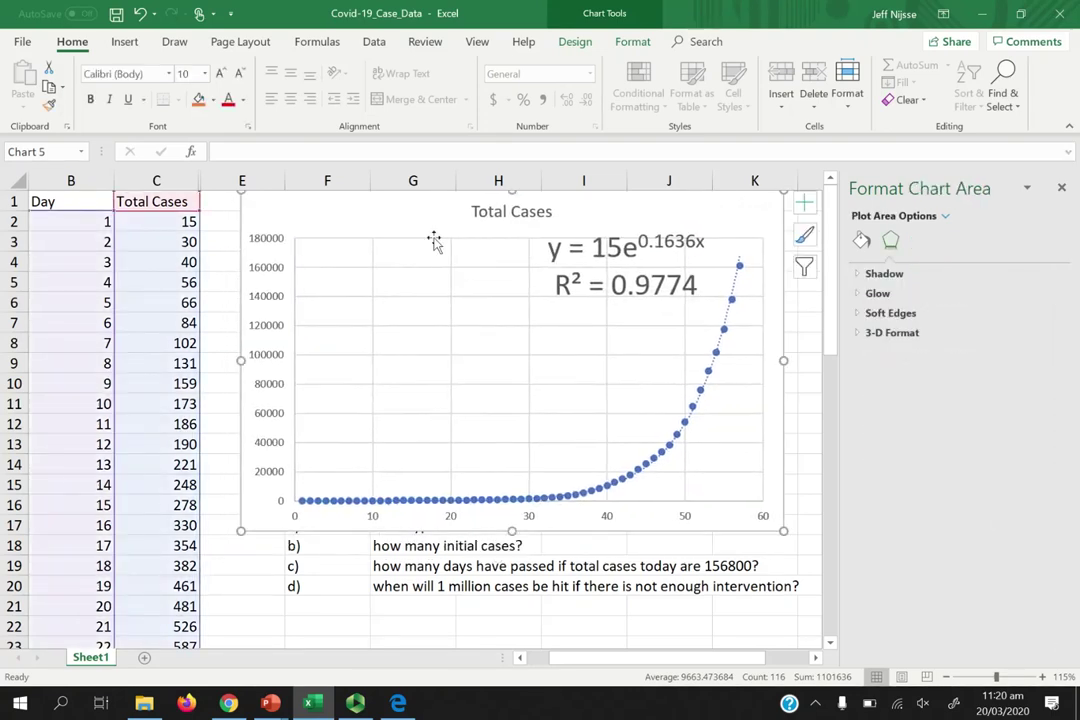
{"action": "left_click_drag", "start_coordinate": [513, 533], "coordinate": [513, 503]}
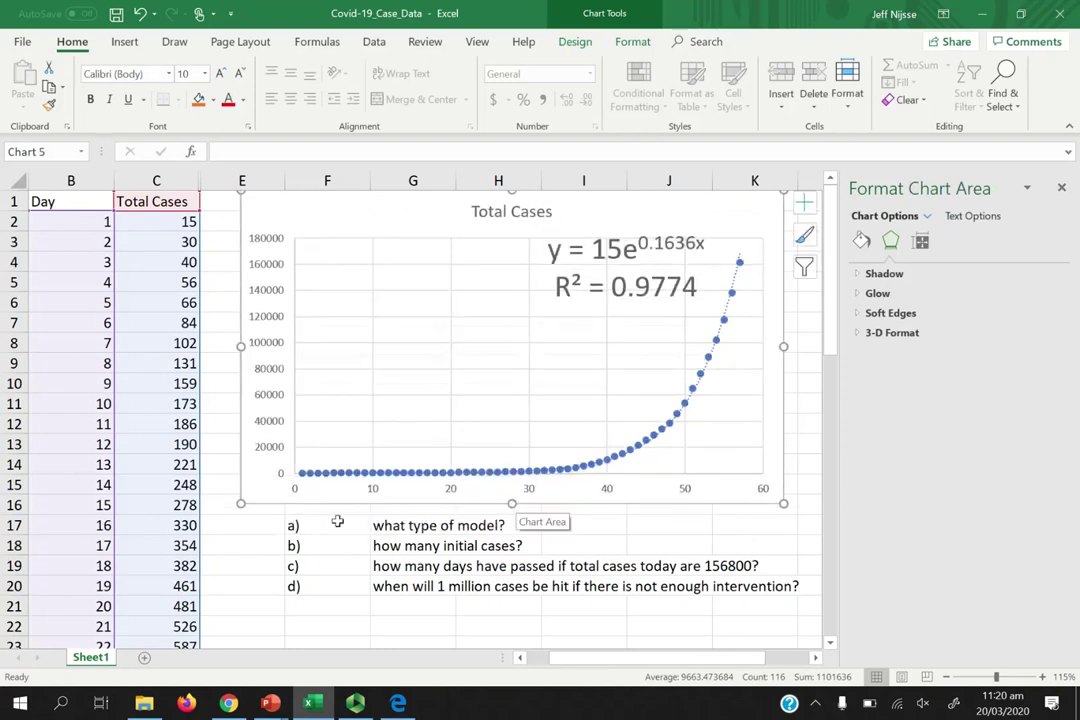
{"action": "left_click", "coordinate": [294, 524]}
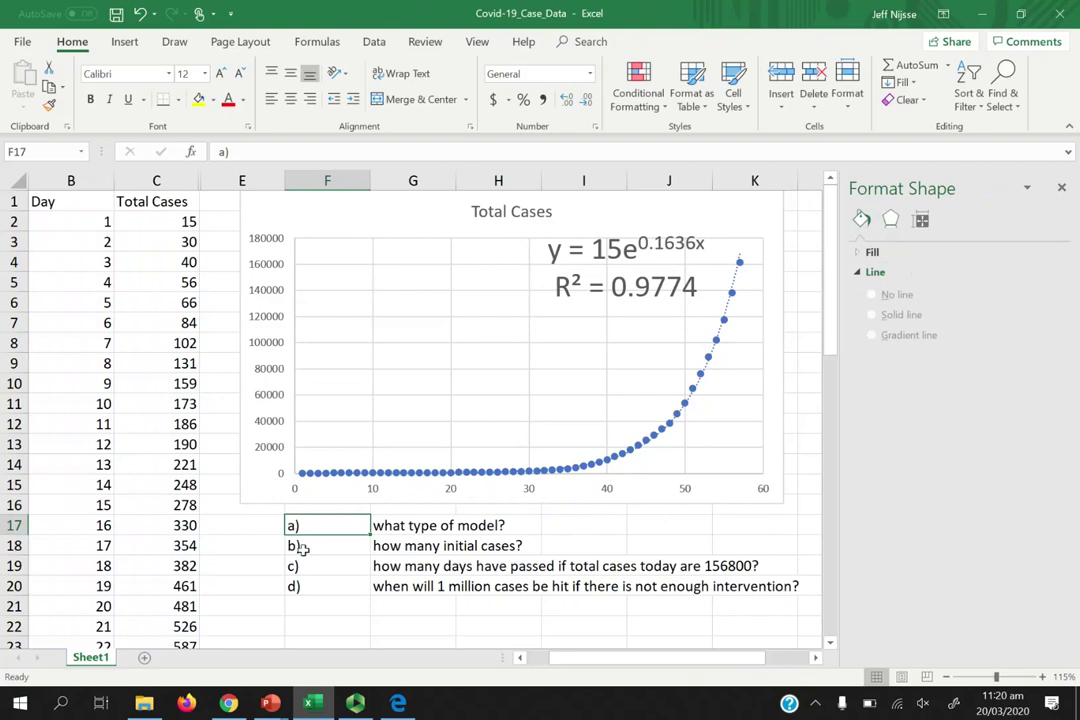
{"action": "left_click", "coordinate": [310, 545]}
{"action": "left_click_drag", "start_coordinate": [310, 545], "coordinate": [309, 525]}
{"action": "left_click", "coordinate": [309, 525]}
Step: Reword question a) to read "what type of model fits the data?"
{"action": "key", "text": "Right"}
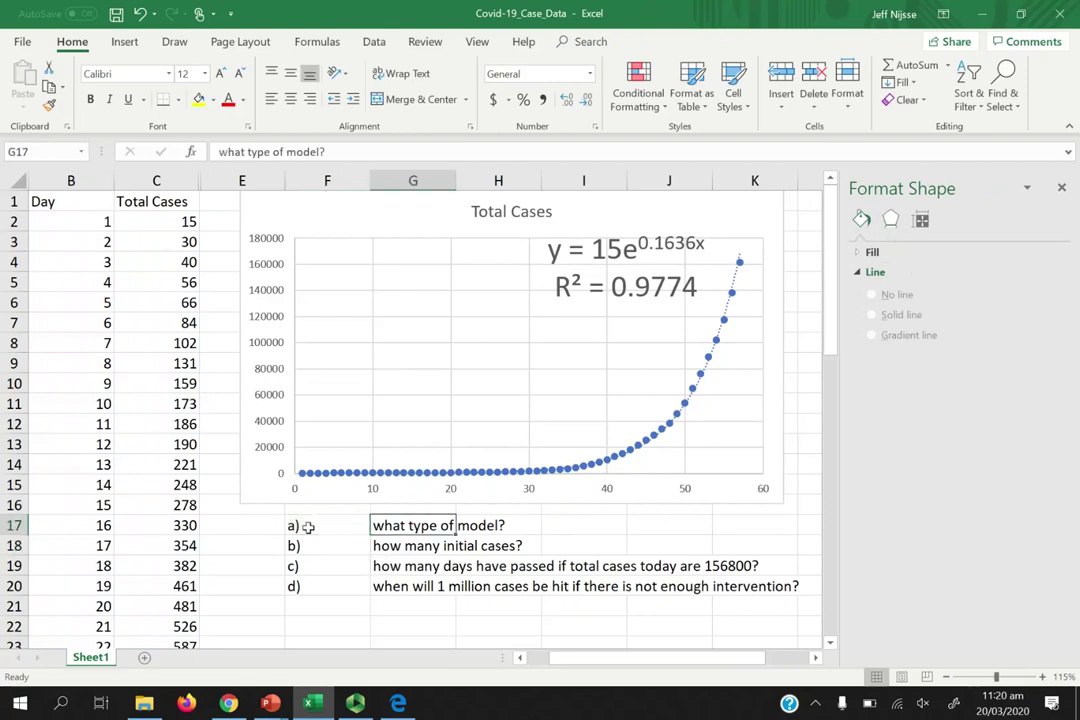
{"action": "left_click", "coordinate": [322, 153]}
{"action": "type", "text": "fits the dat"}
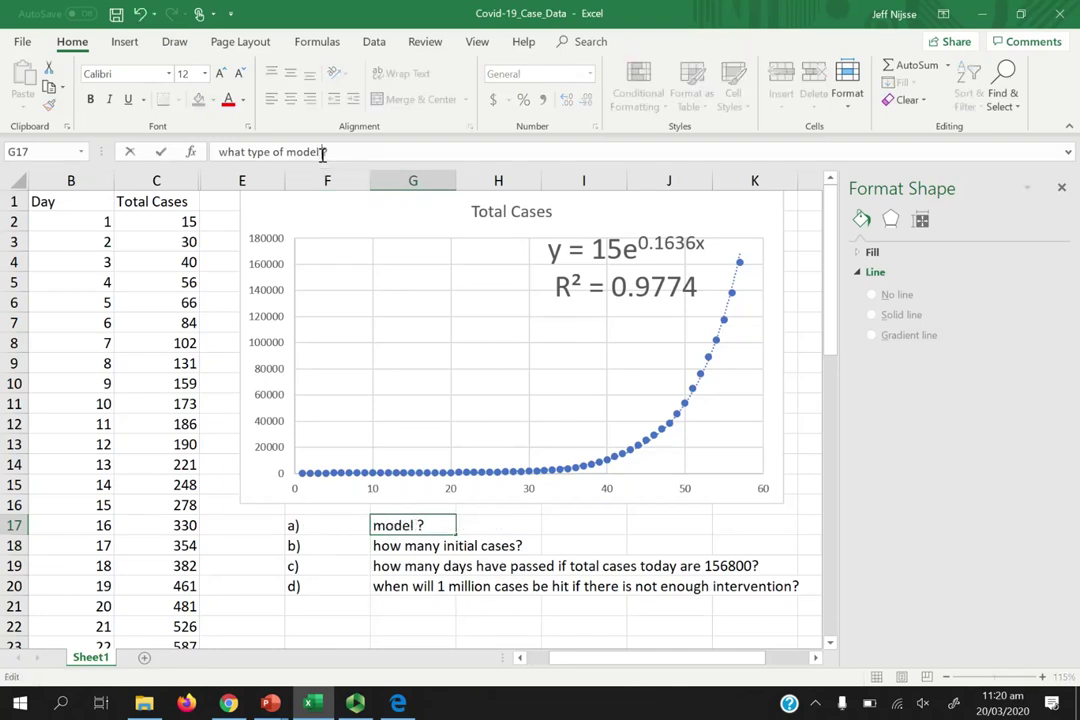
{"action": "type", "text": "a"}
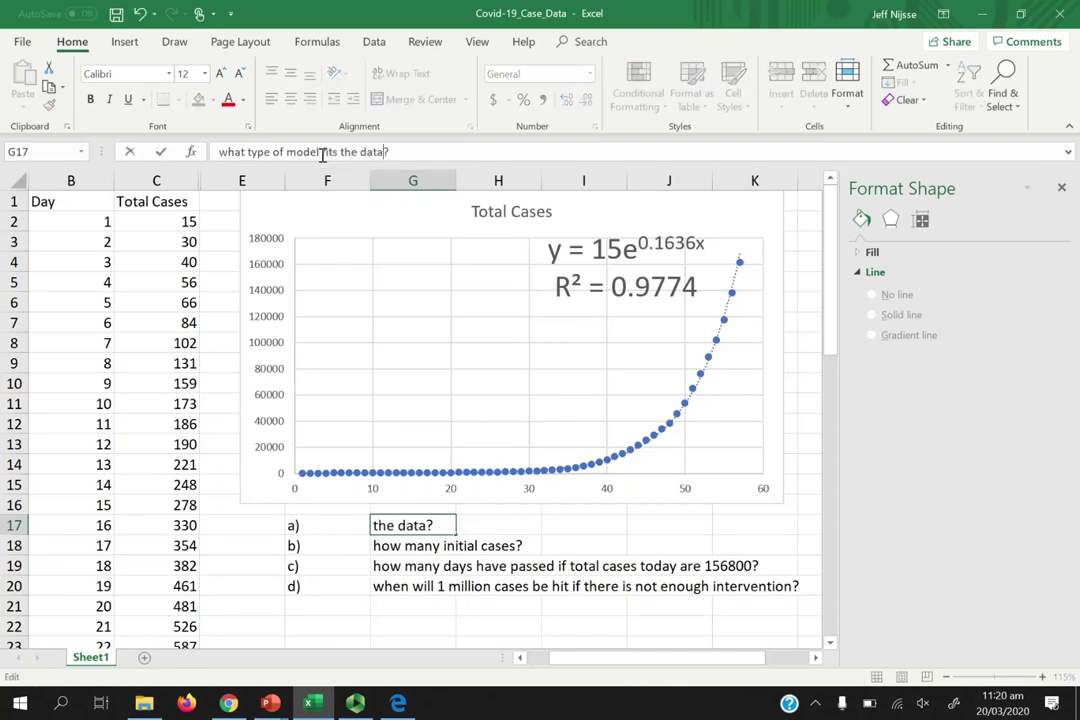
{"action": "key", "text": "Return"}
{"action": "key", "text": "Up"}
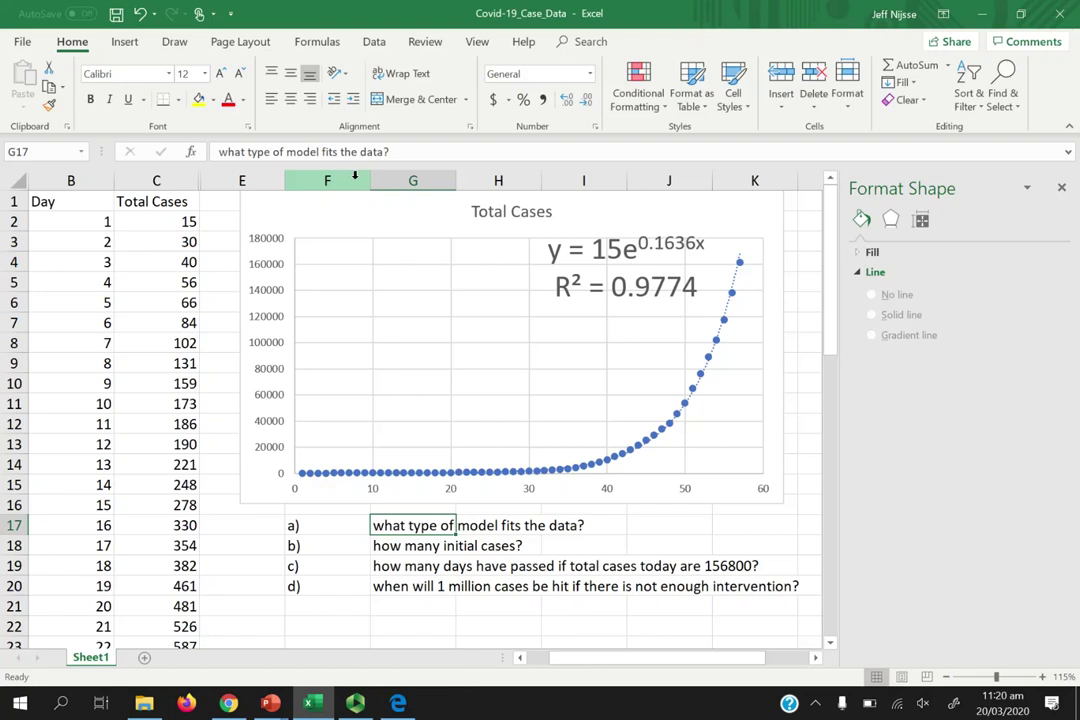
Step: Select the chart's equation label and the second question's text
{"action": "left_click", "coordinate": [636, 256]}
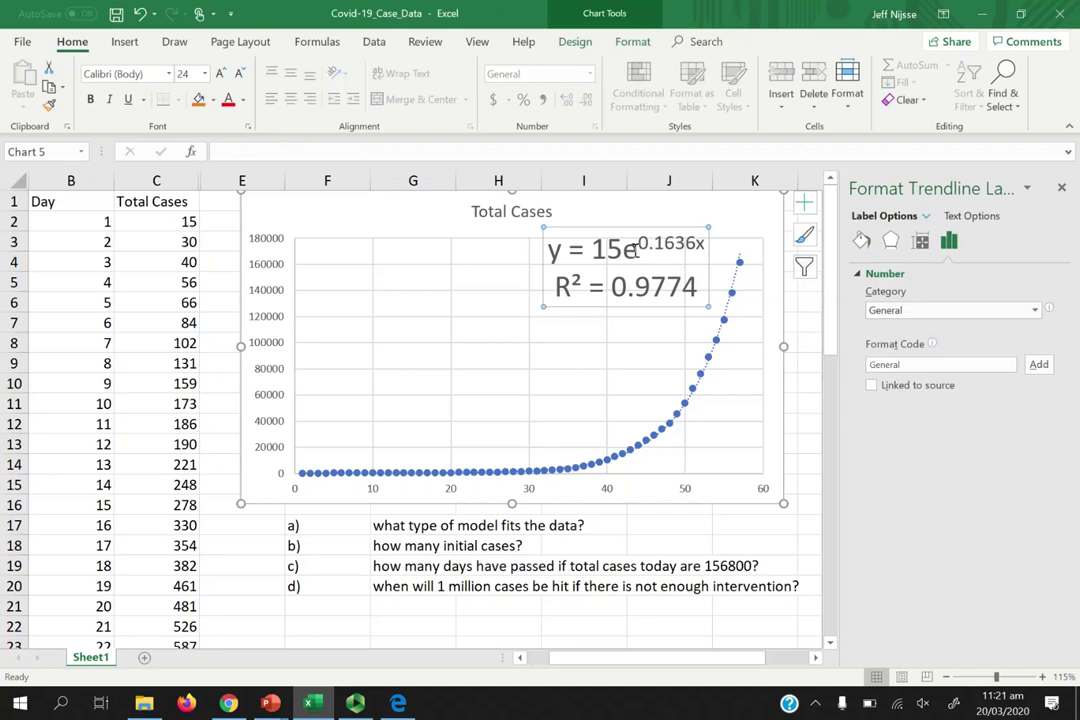
{"action": "left_click", "coordinate": [380, 548]}
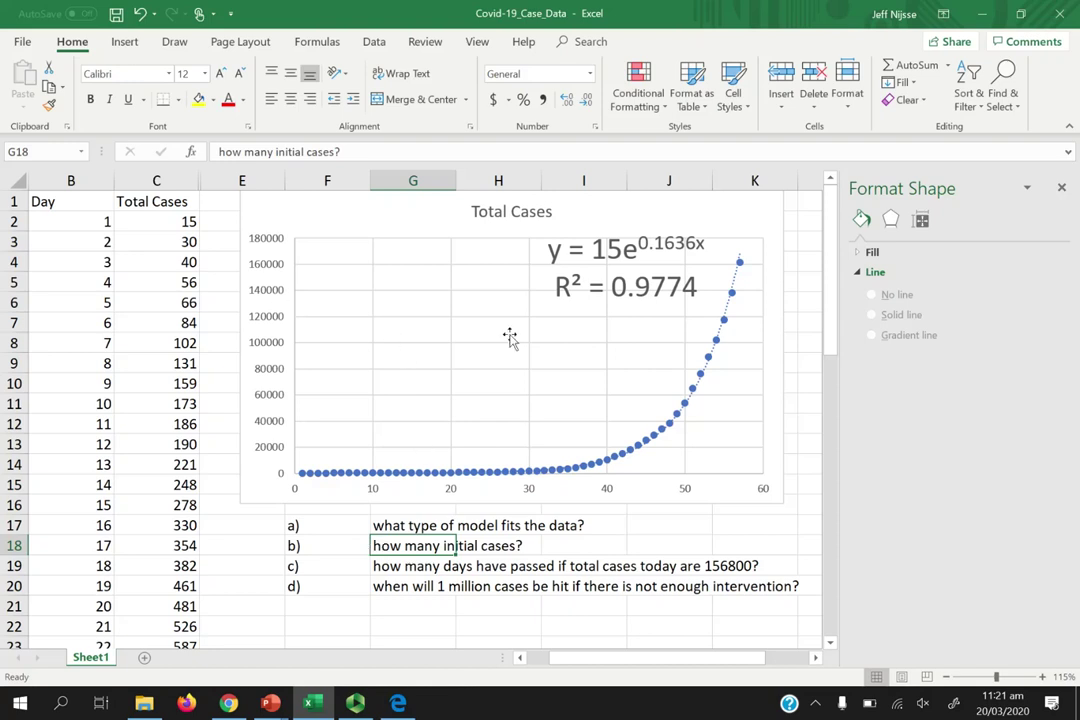
{"action": "left_click", "coordinate": [637, 252]}
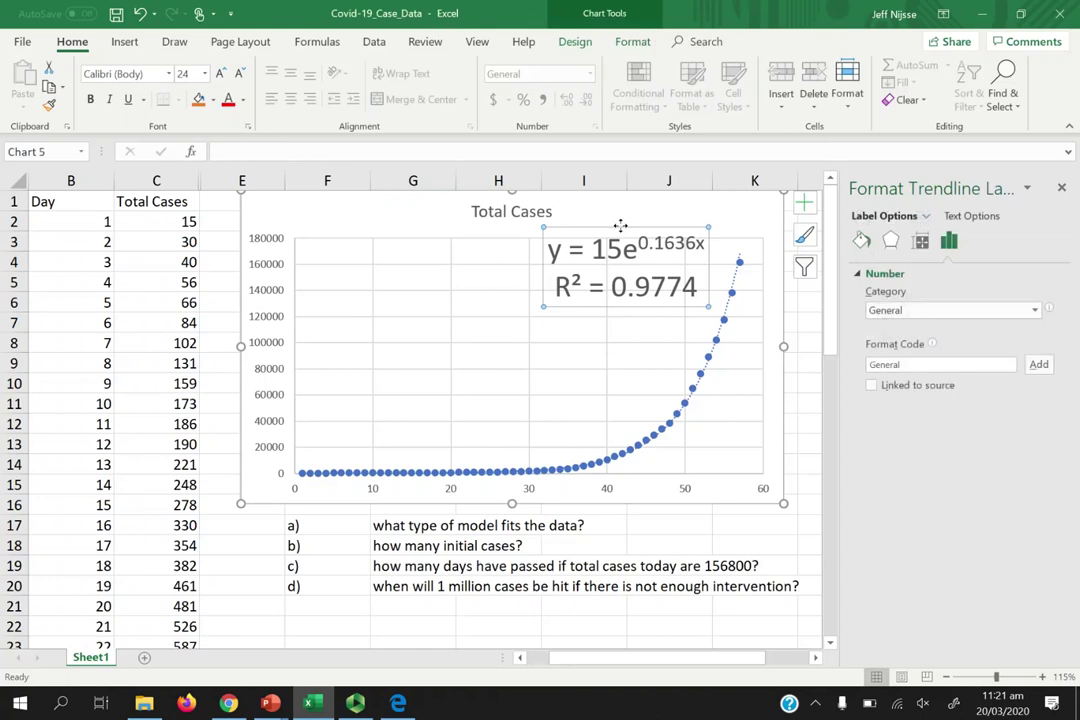